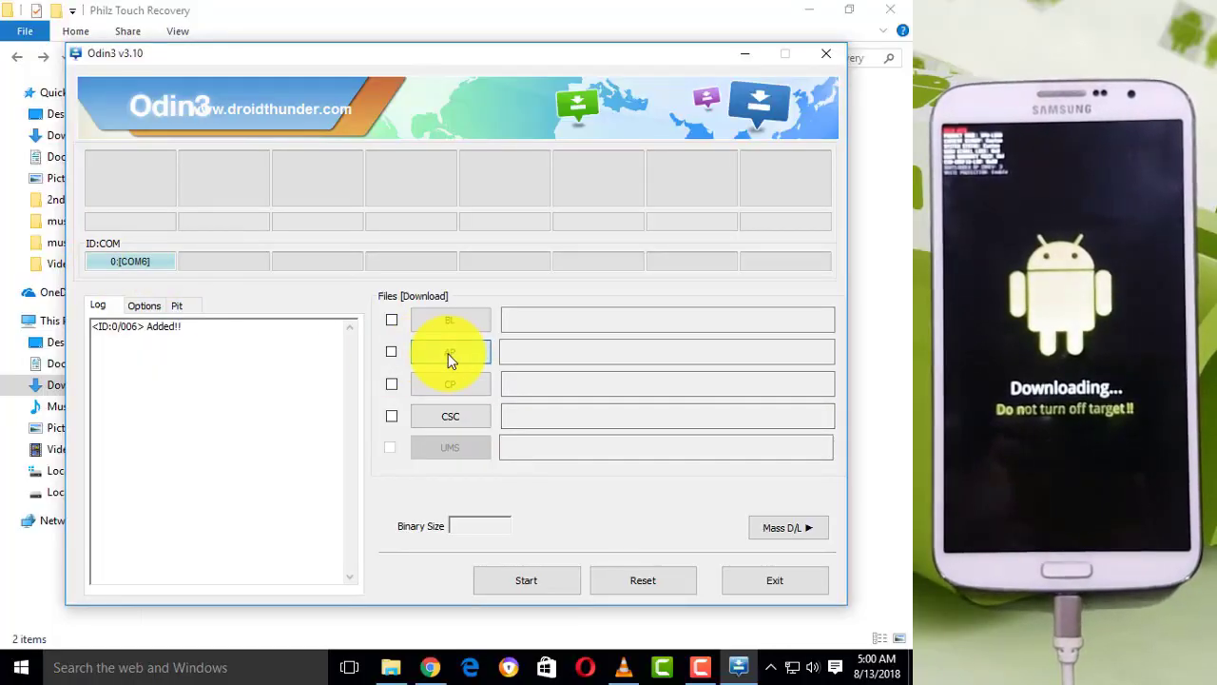
Load philz_touch_6.07.9-meliusltexx.tar.md5 from Desktop > Philz Touch Recovery into the AP slot.
click(448, 353)
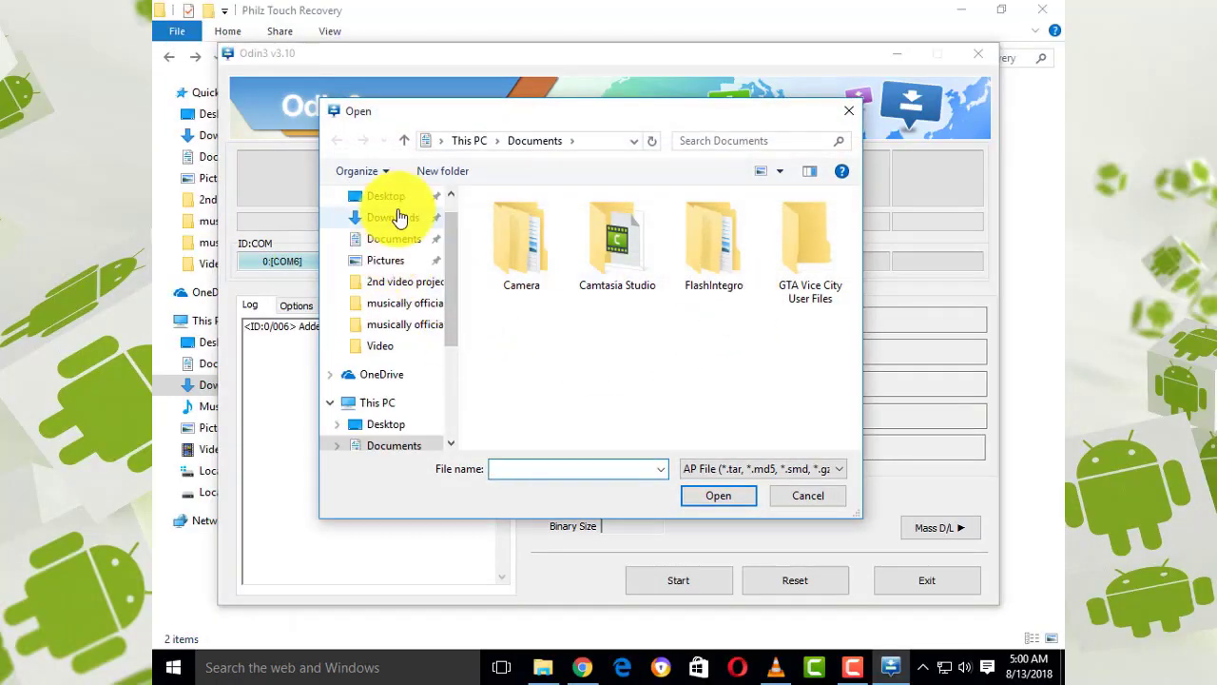
click(390, 197)
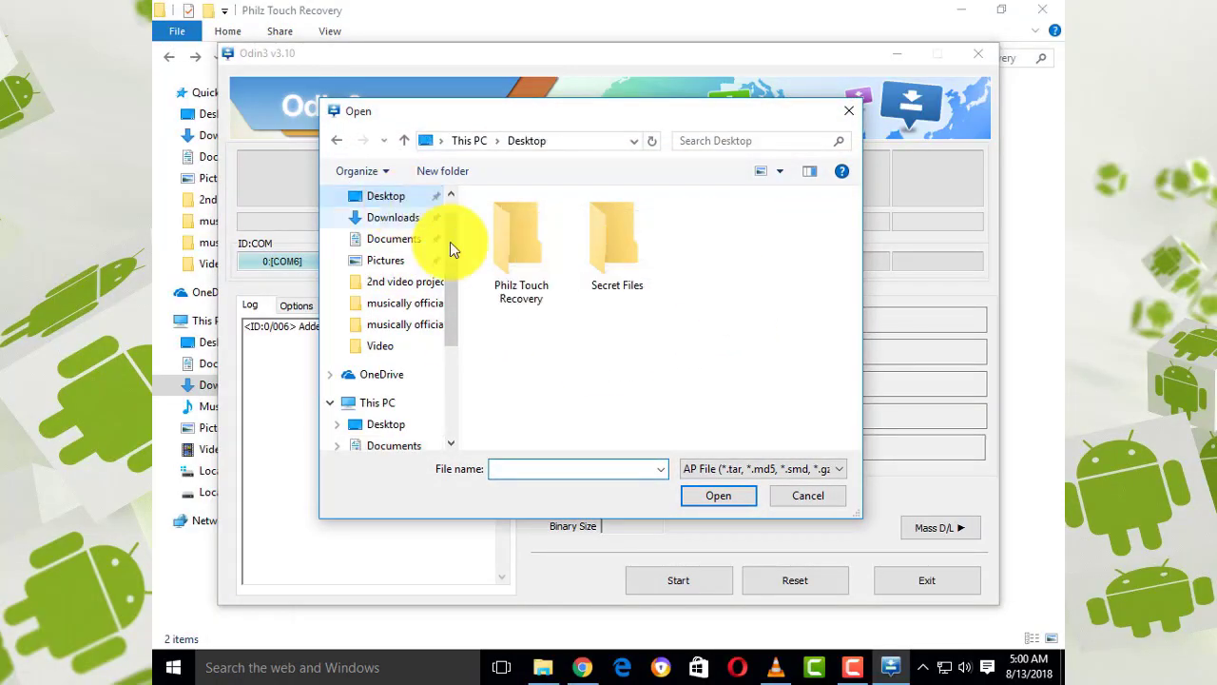
double_click(521, 268)
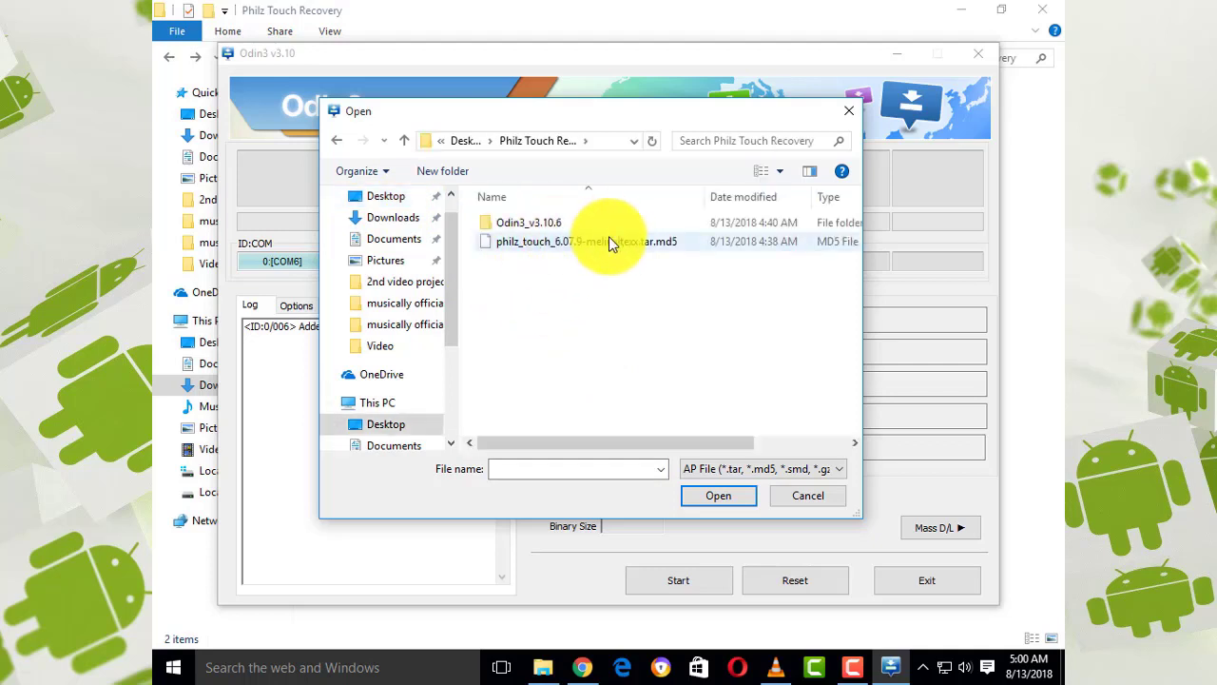
click(522, 243)
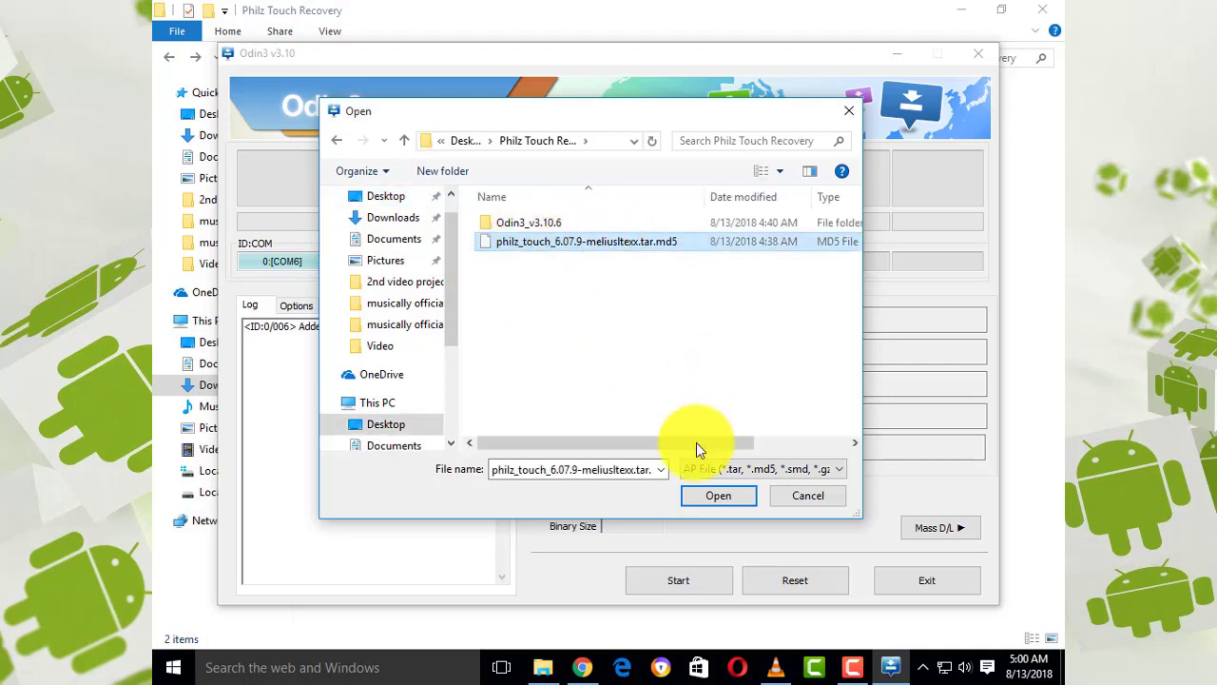
click(718, 495)
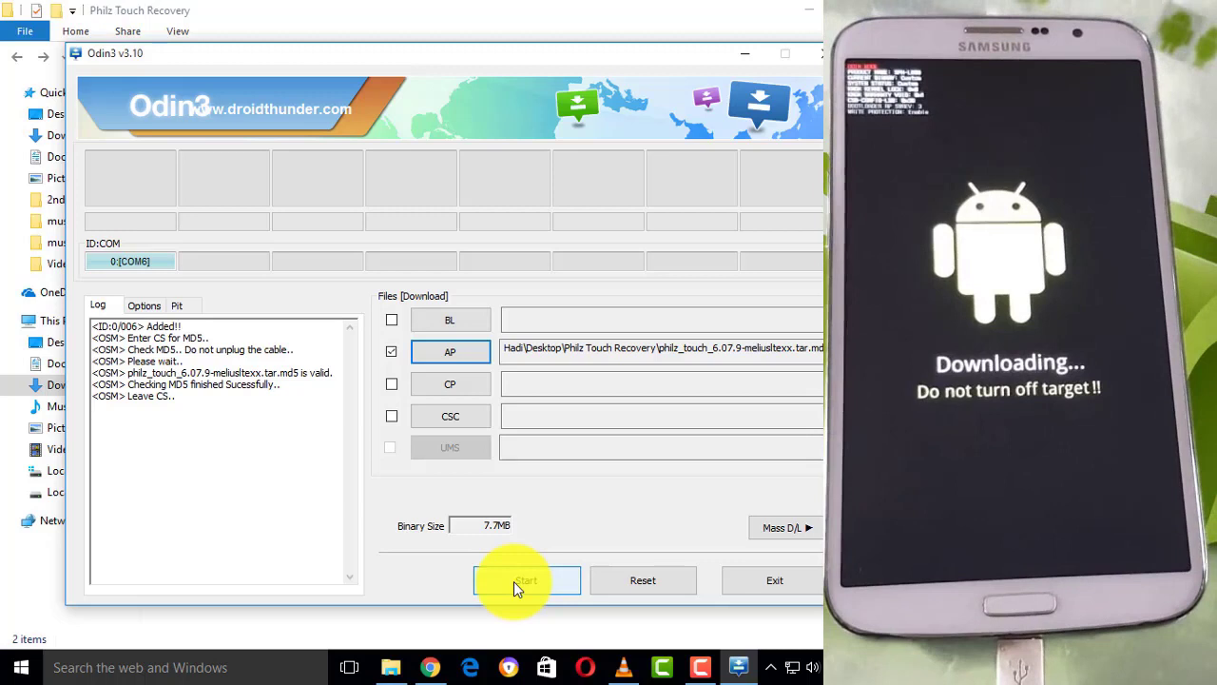
Start flashing the Philz recovery to the phone and wait for Odin to finish.
click(514, 581)
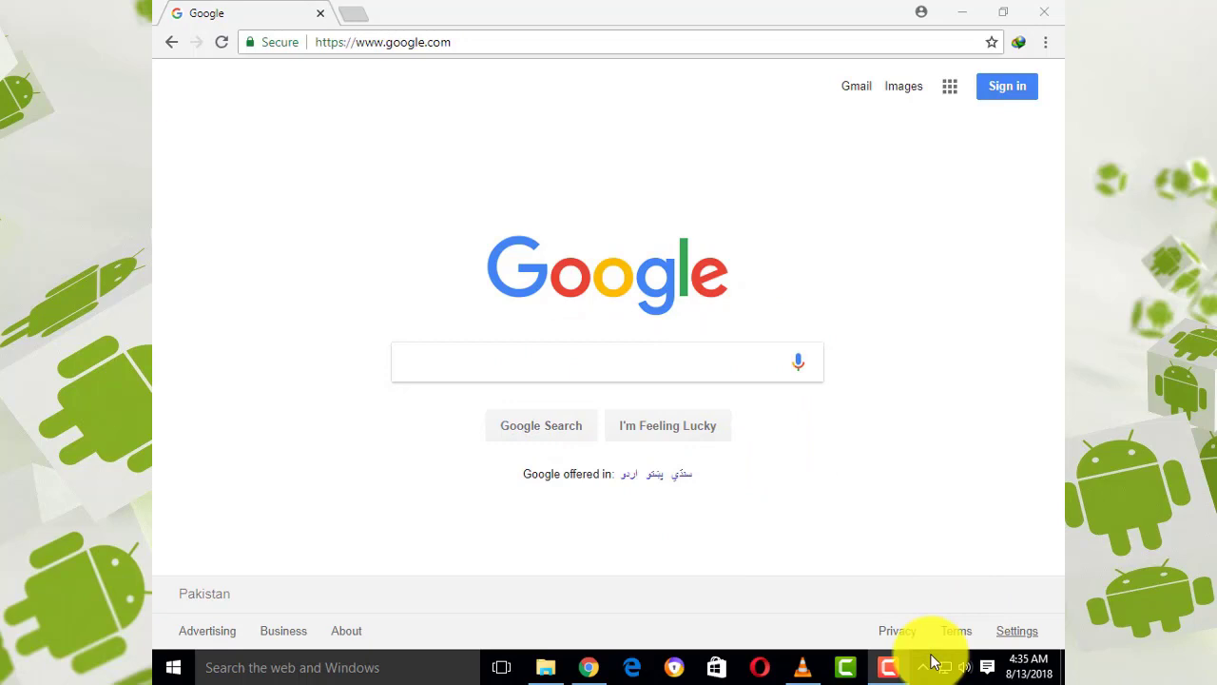
Search Google for 'odin' and open the odindownload.com result.
click(886, 669)
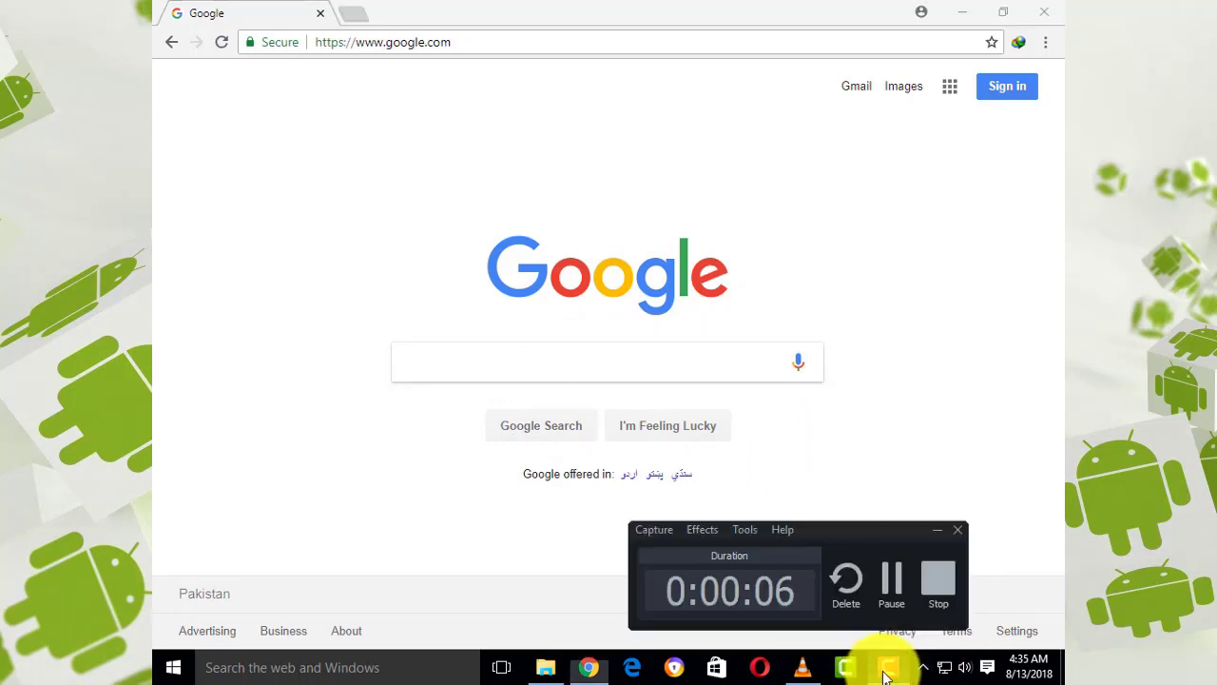
click(884, 671)
click(532, 353)
text(odi)
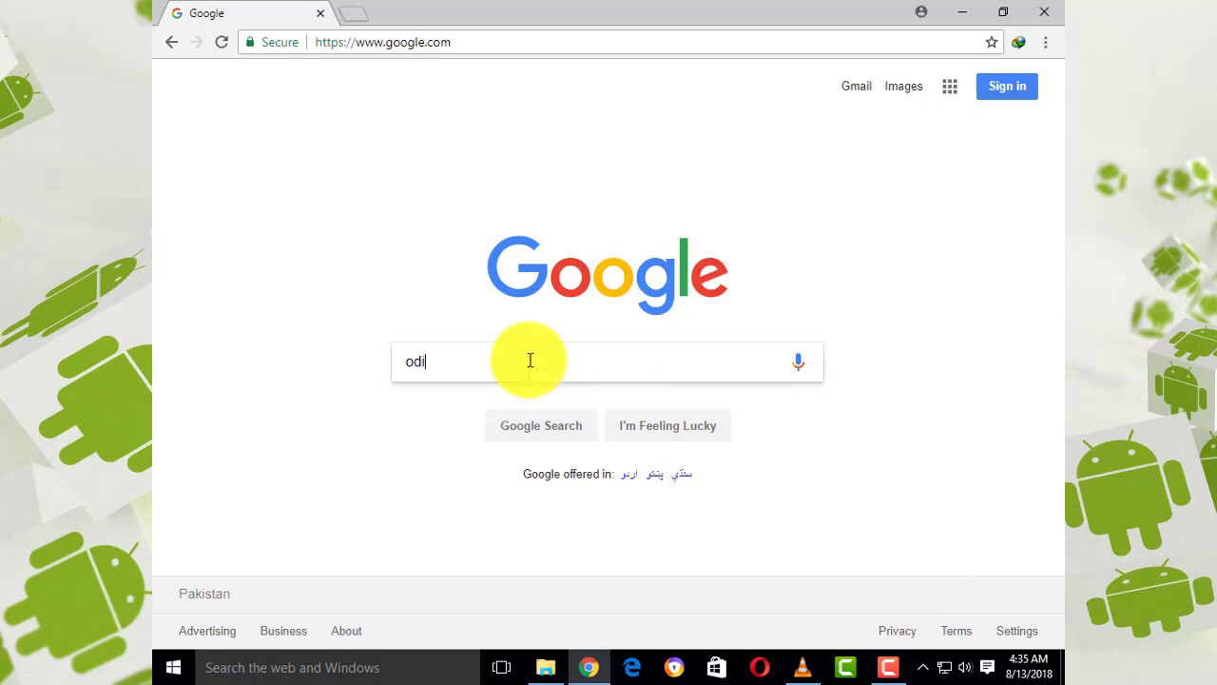
text(n)
key(Return)
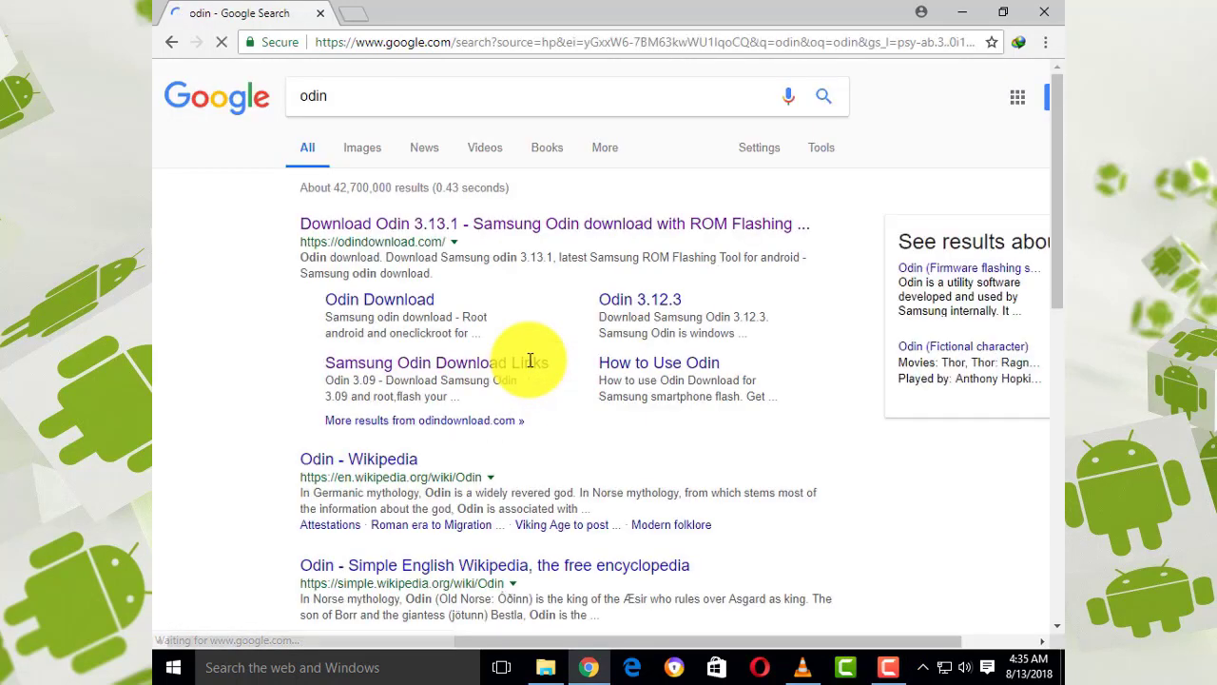
click(432, 229)
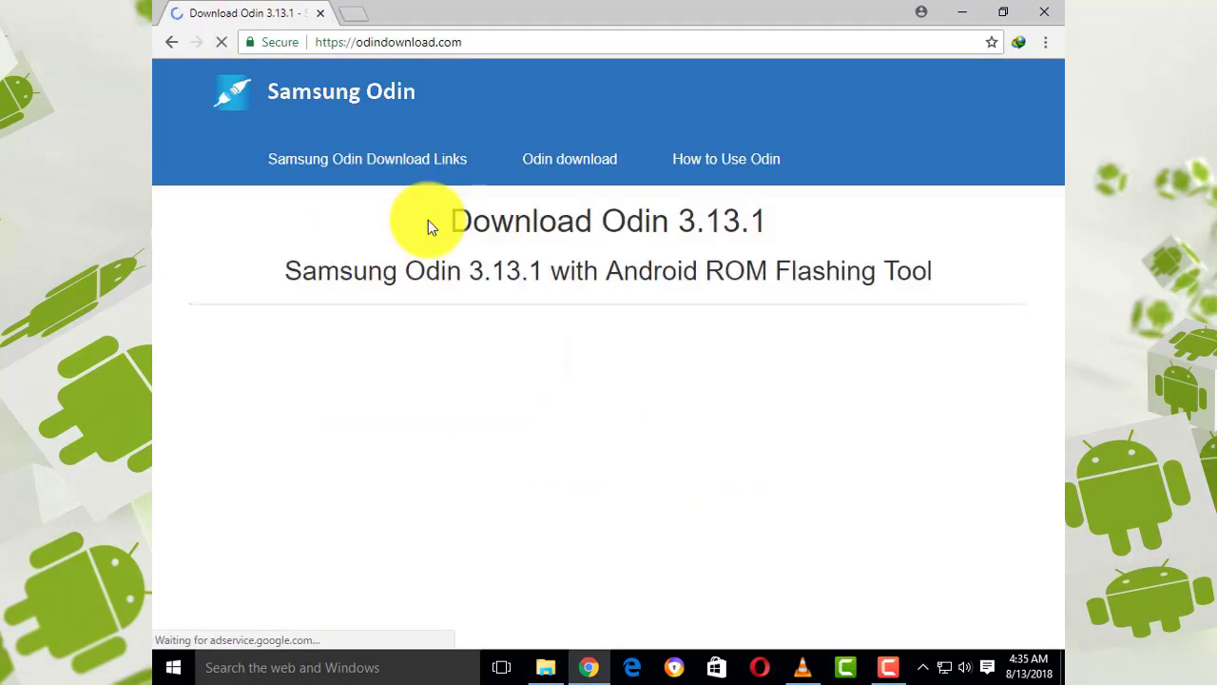
Download Odin_v3.09.zip through IDM to the default save location.
scroll(504, 375, down, 5)
scroll(503, 378, down, 1)
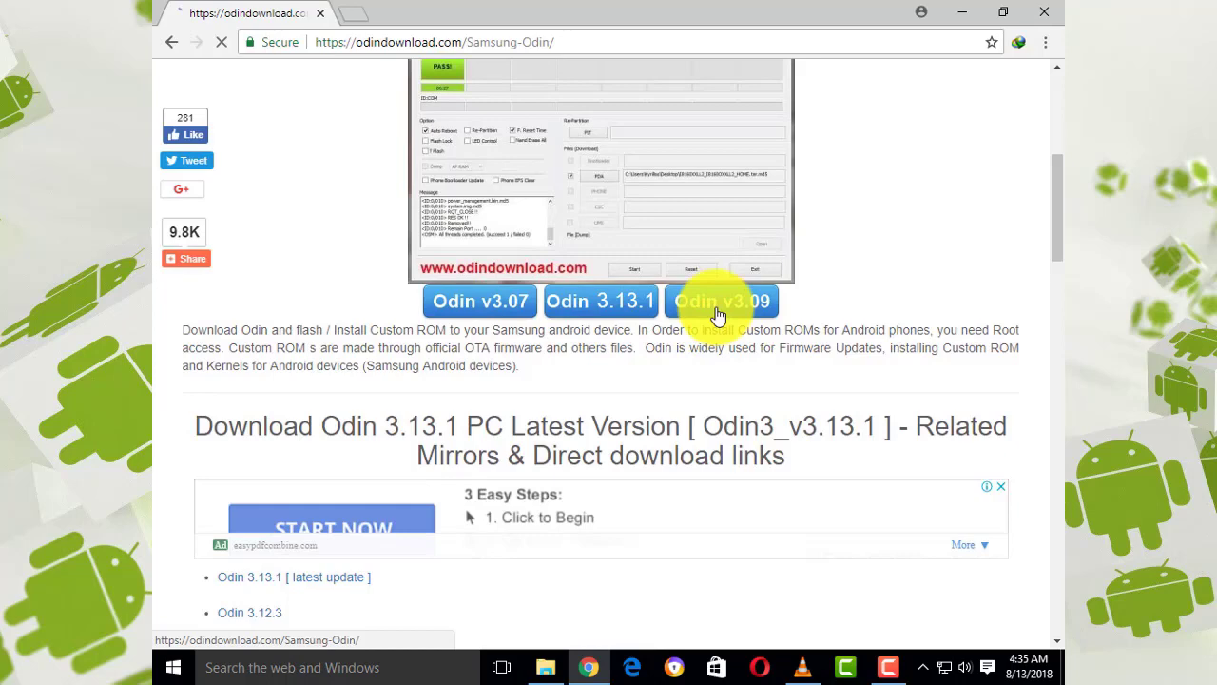
scroll(493, 467, down, 5)
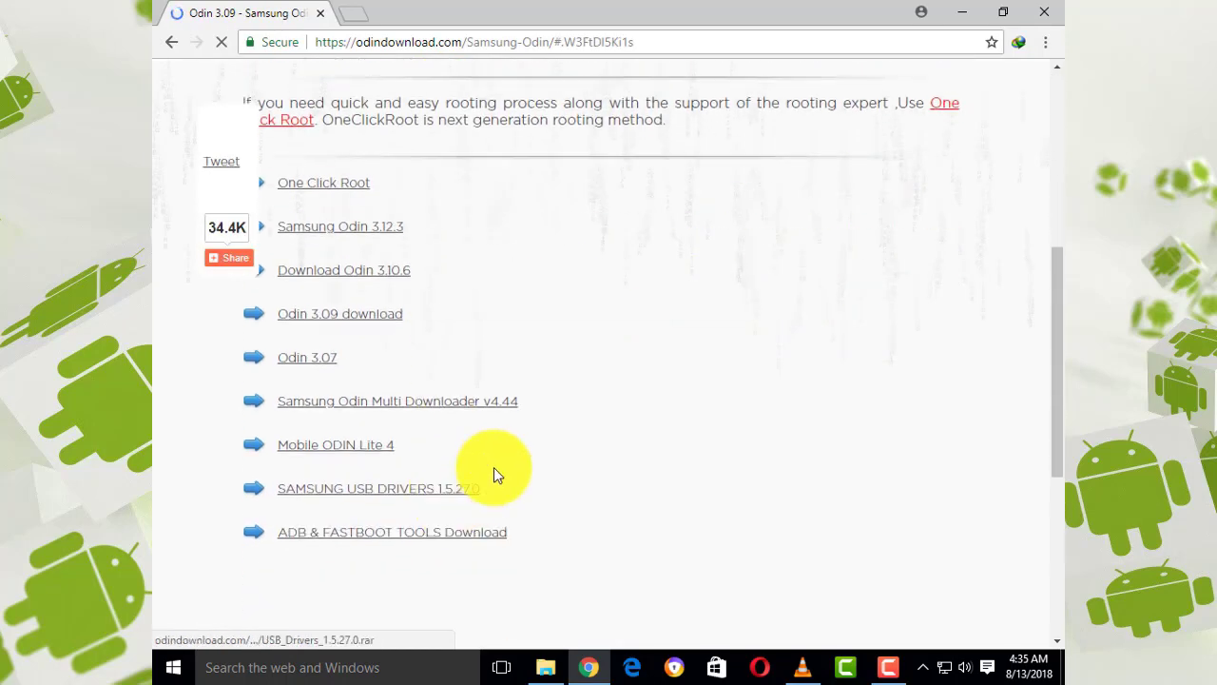
scroll(452, 399, up, 4)
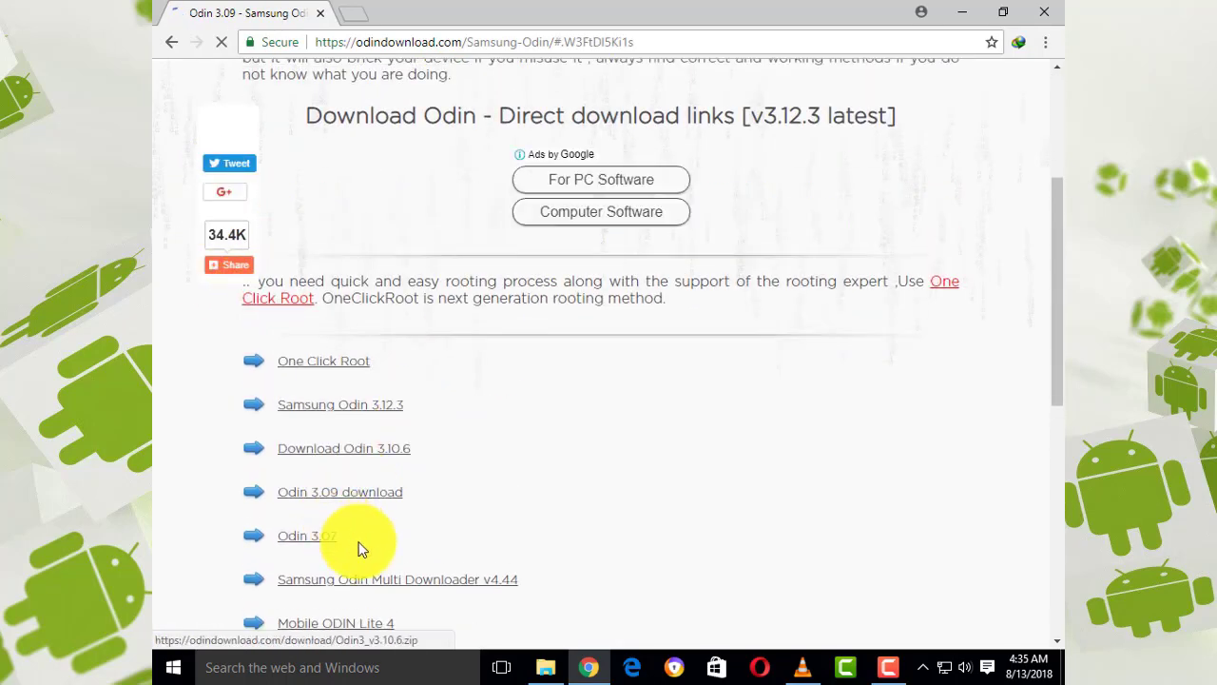
click(325, 502)
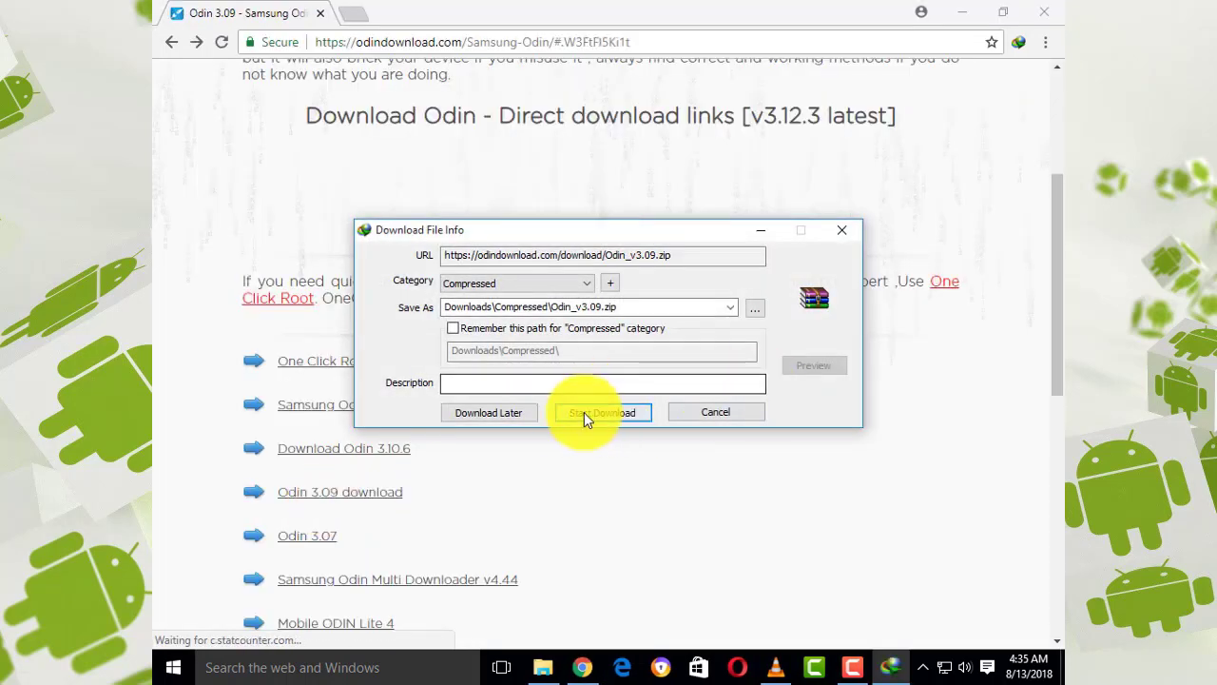
click(756, 308)
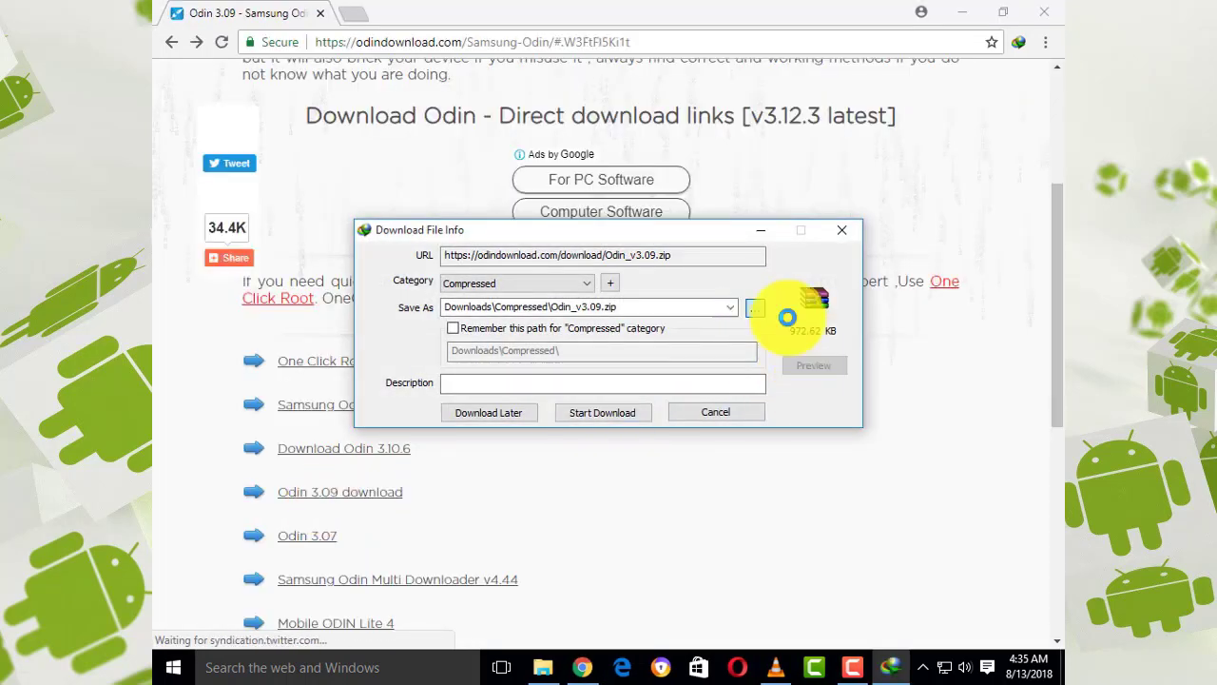
click(895, 172)
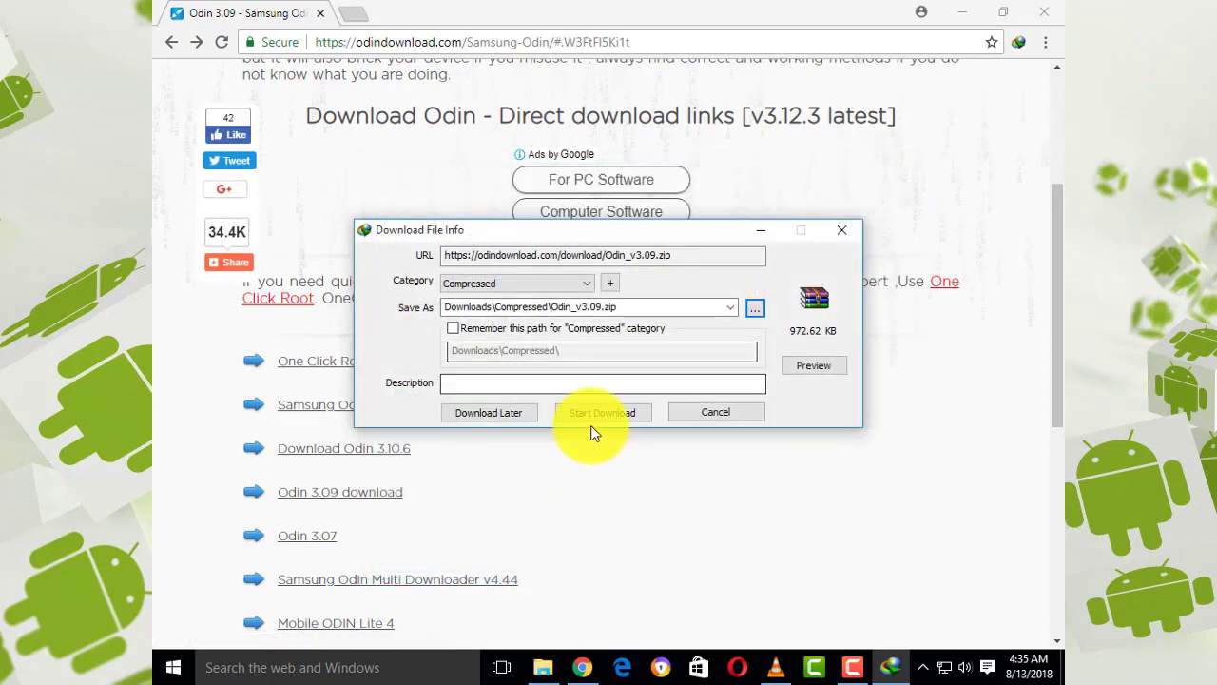
click(601, 413)
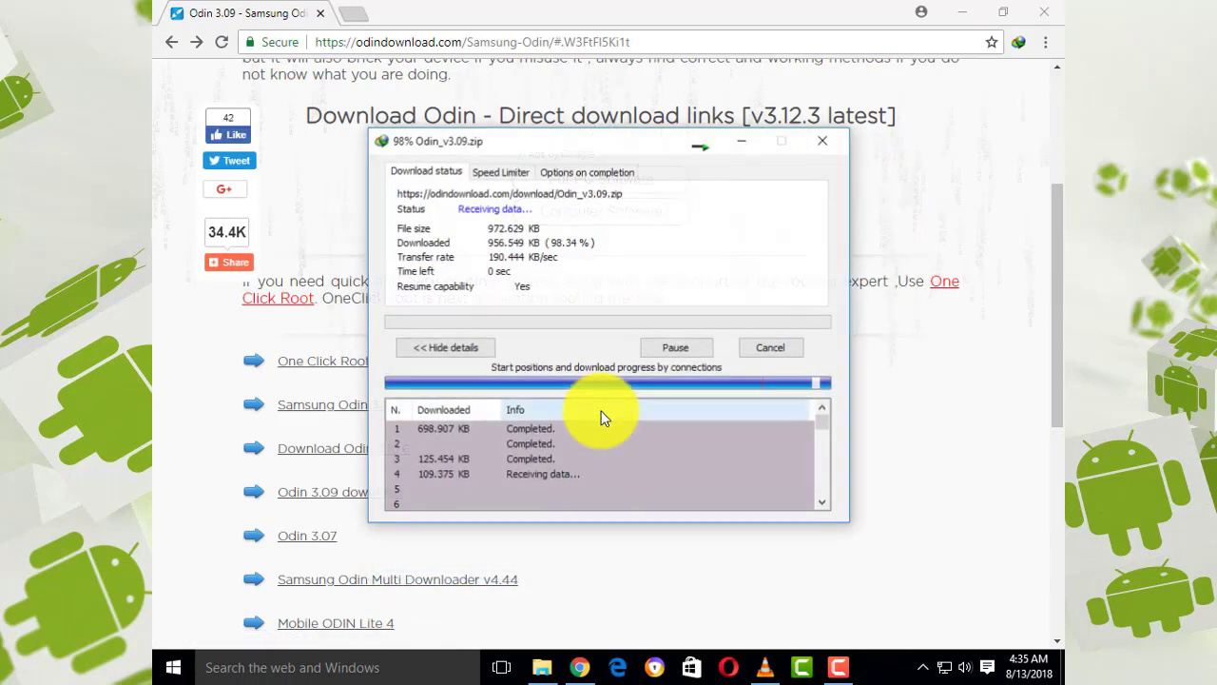
click(789, 237)
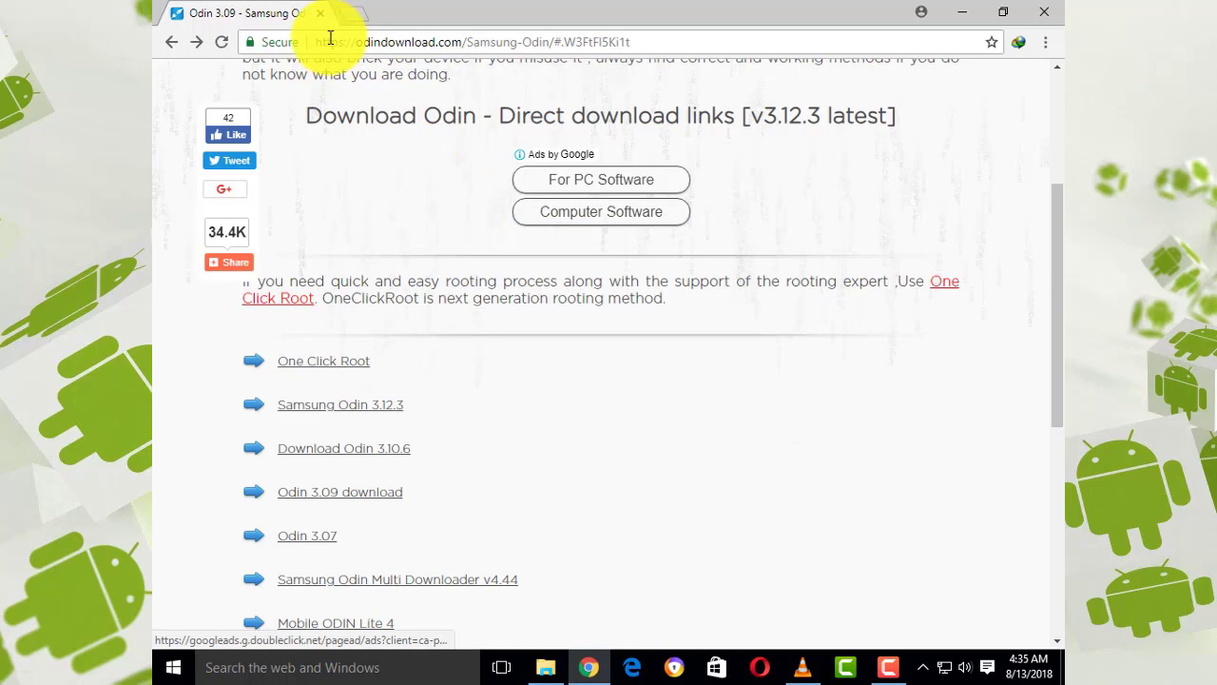
On Google, search for Philz Touch recovery Galaxy Mega 6.3 SPH-L600.
text(go)
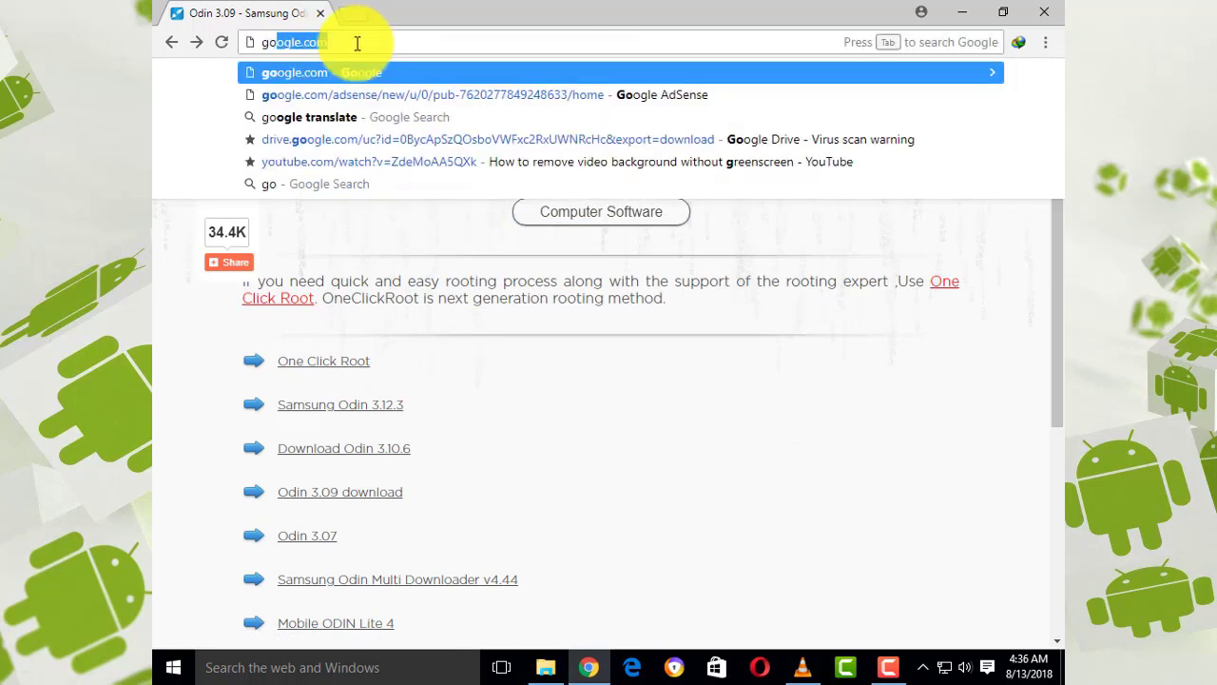
text(o)
key(Return)
text(Phi)
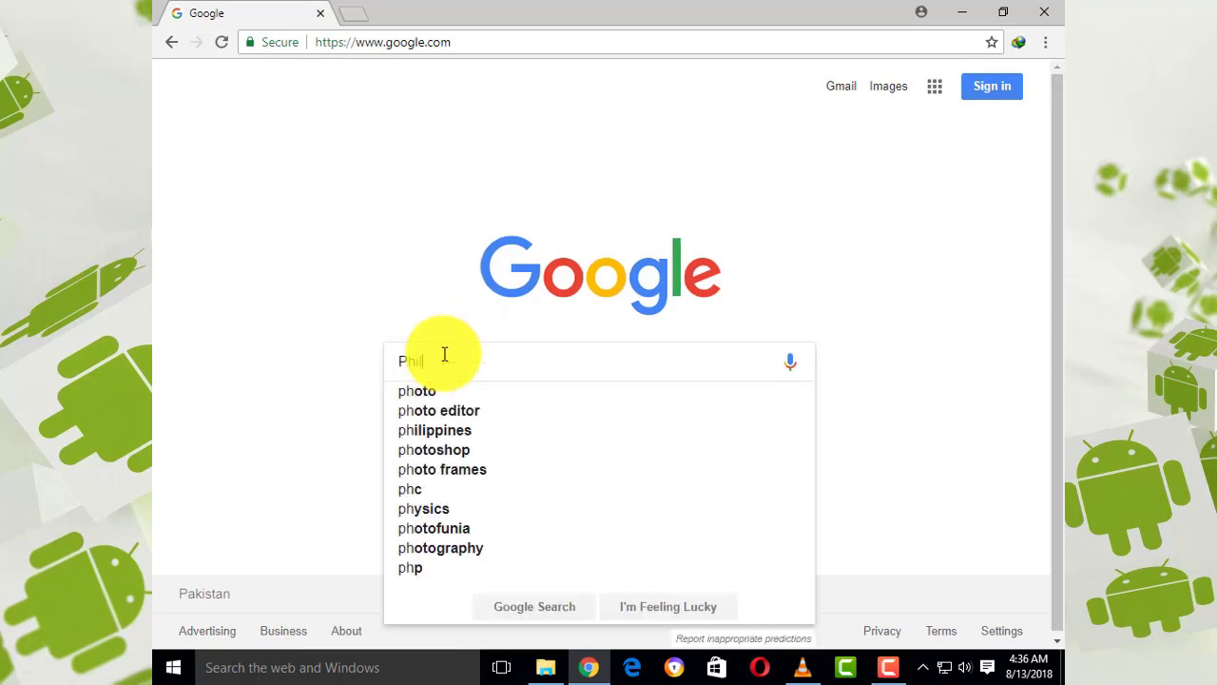
text(z T)
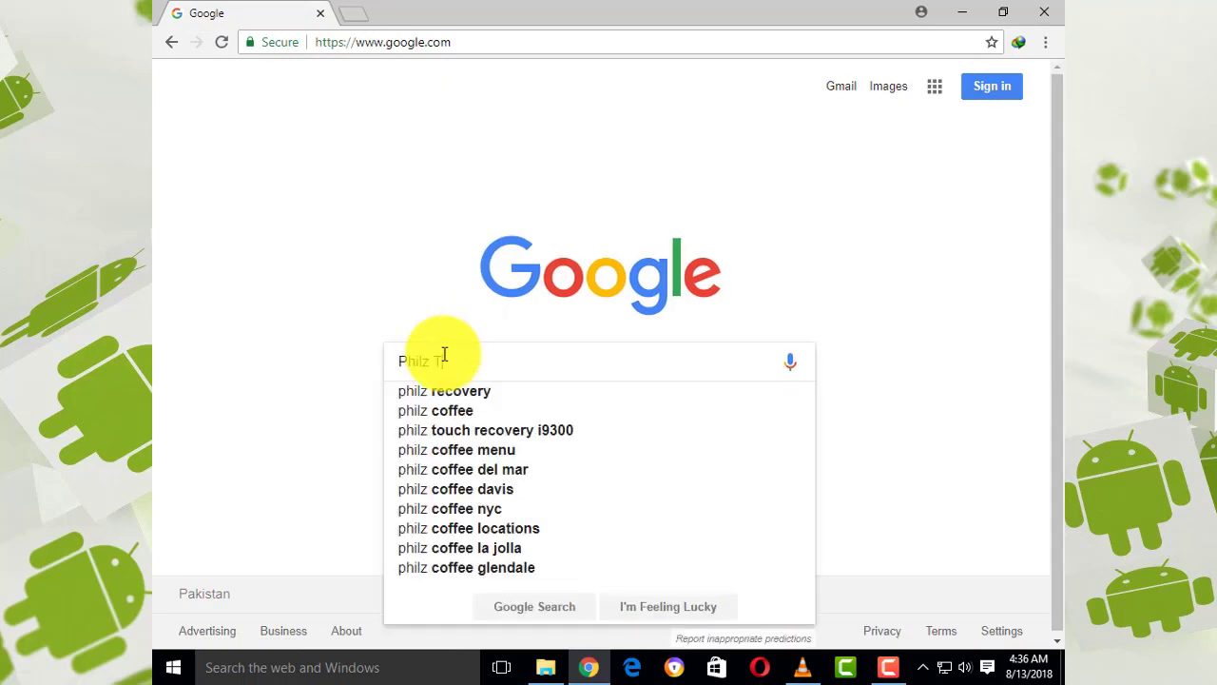
text(o)
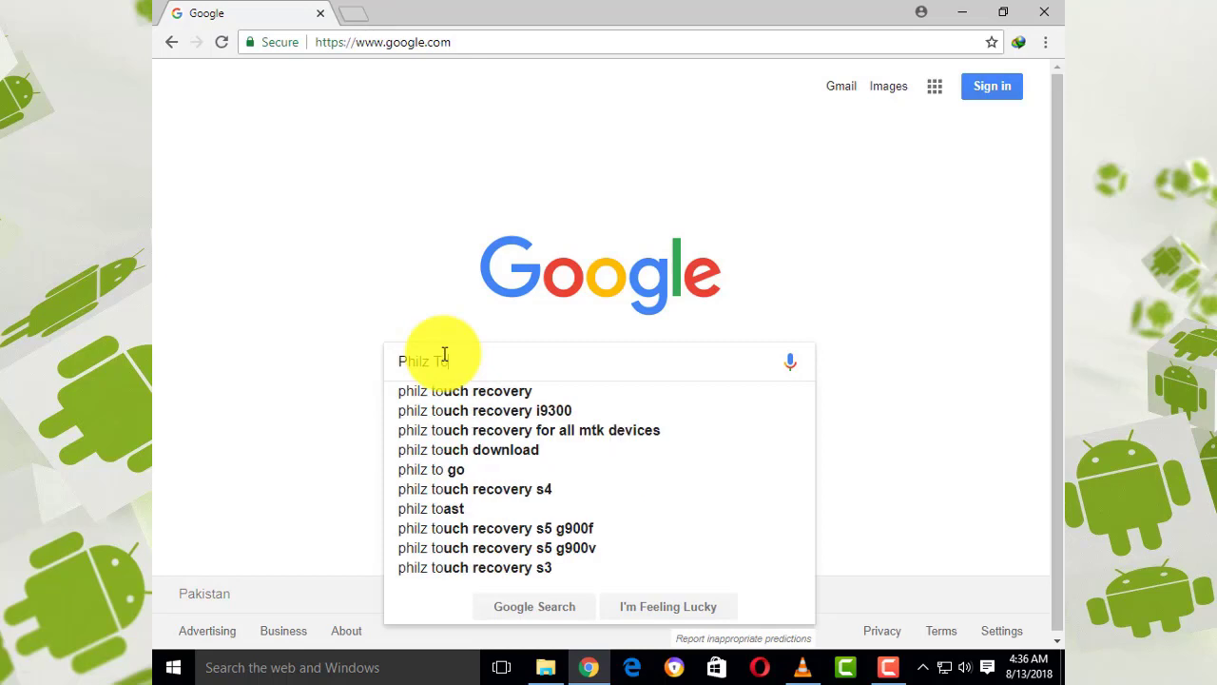
text(uch Reo)
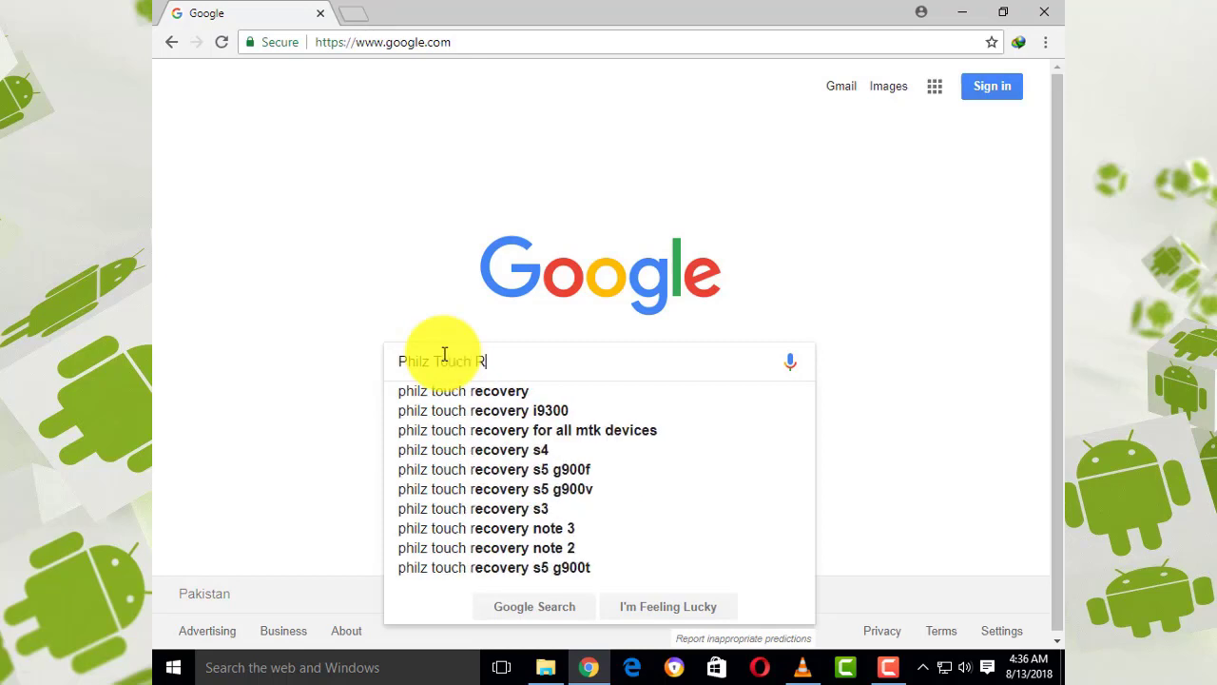
text(very)
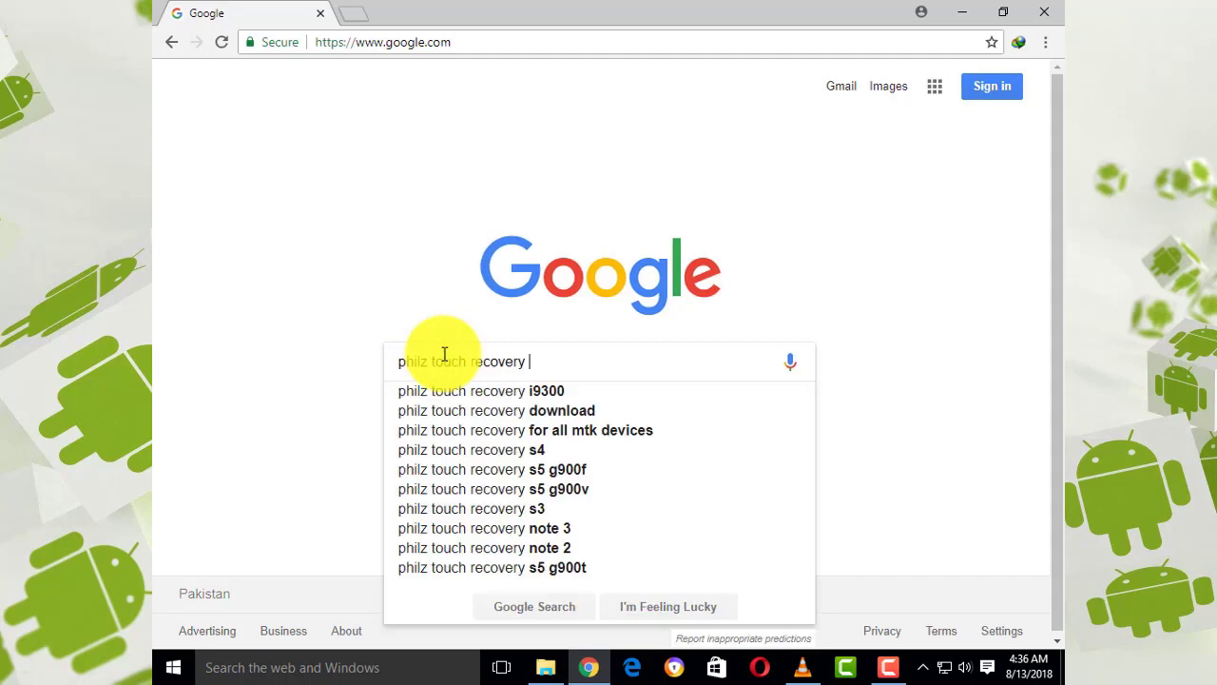
text(Galaxa)
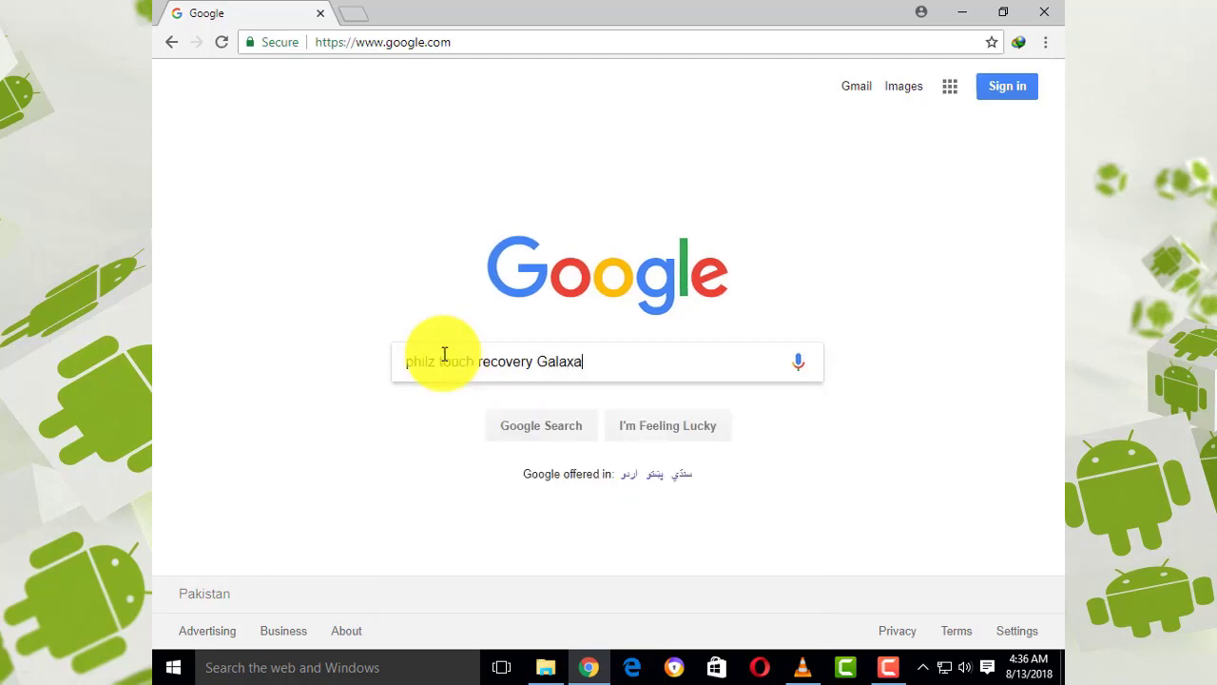
text(y)
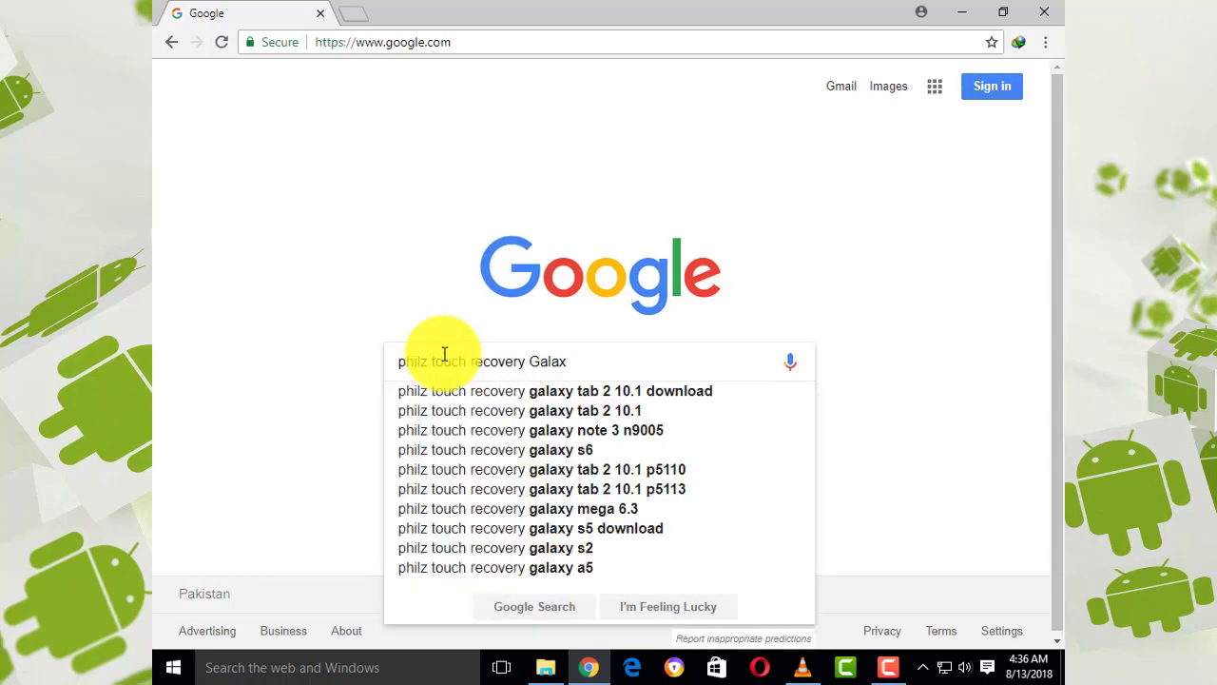
text(y M)
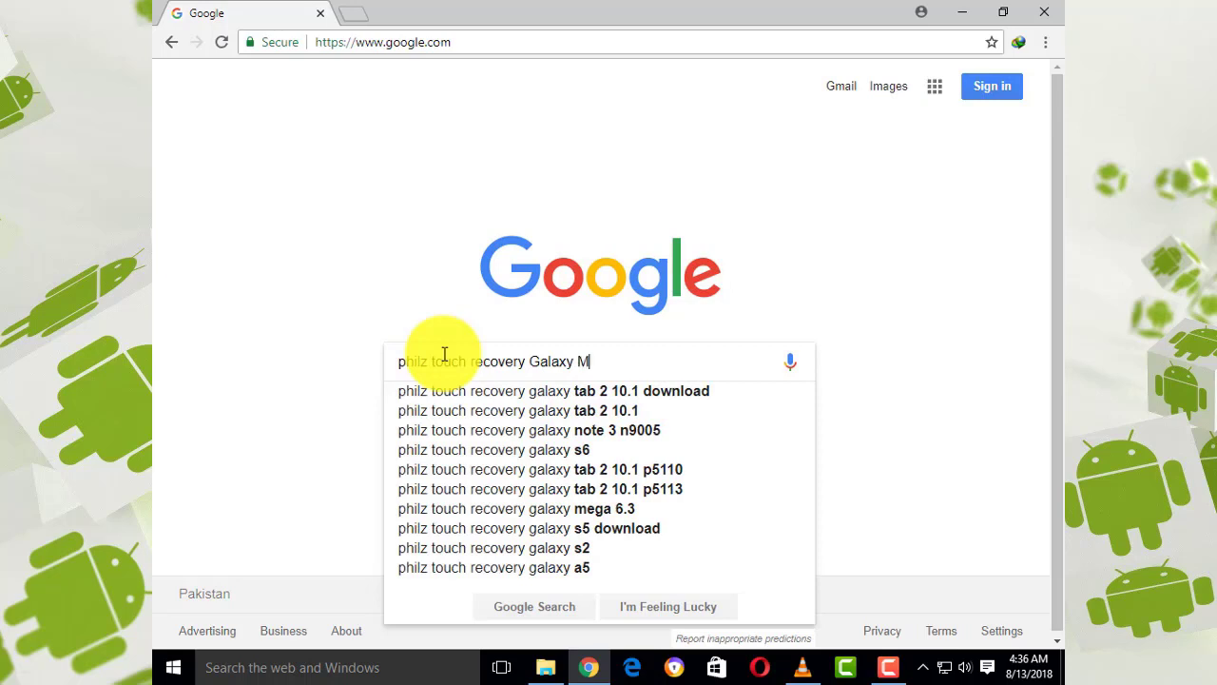
text(ega)
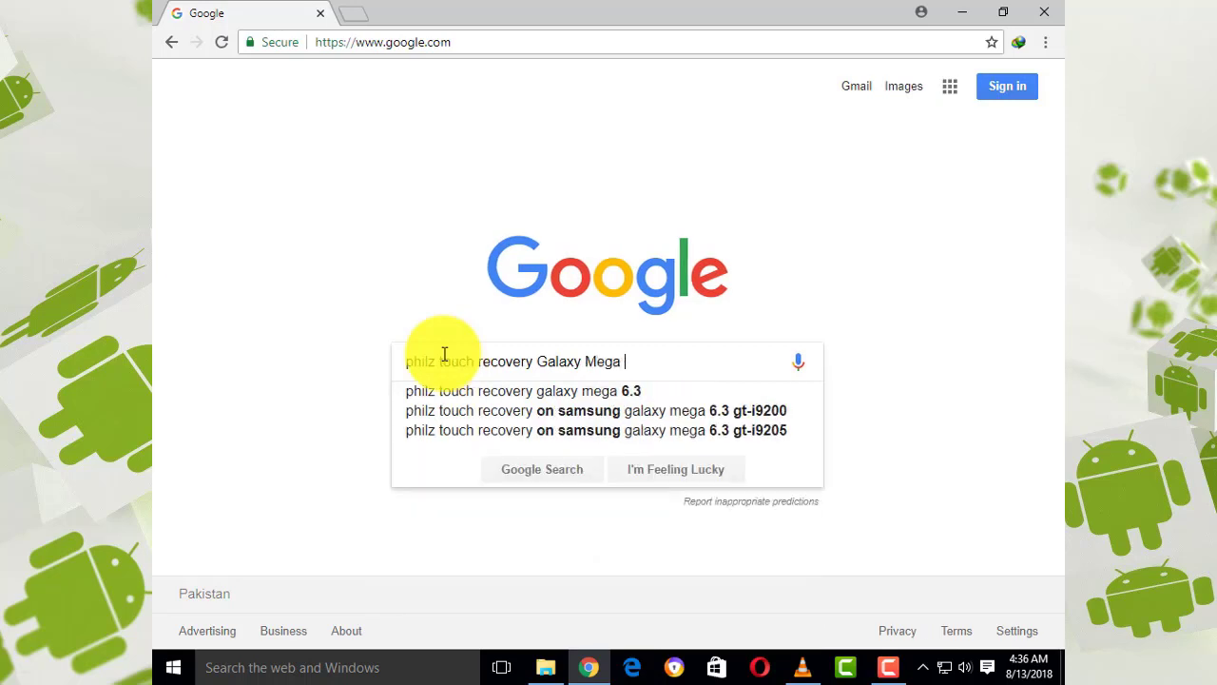
text(6.3)
text( SPH-L600)
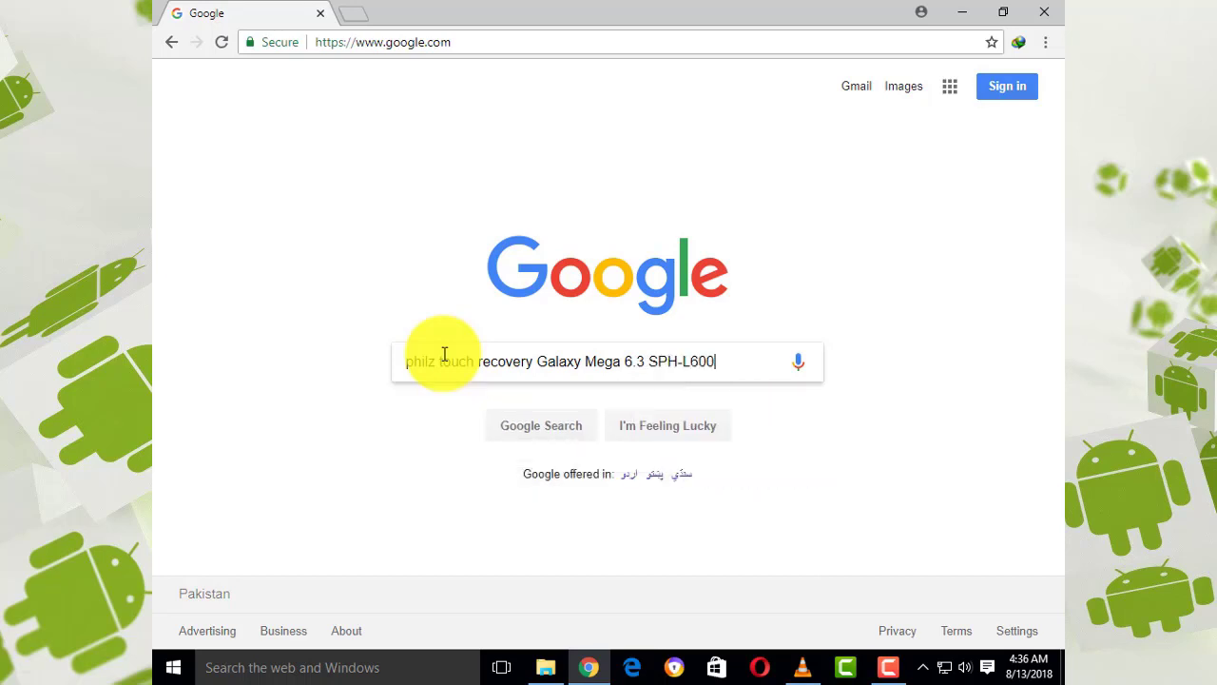
key(Return)
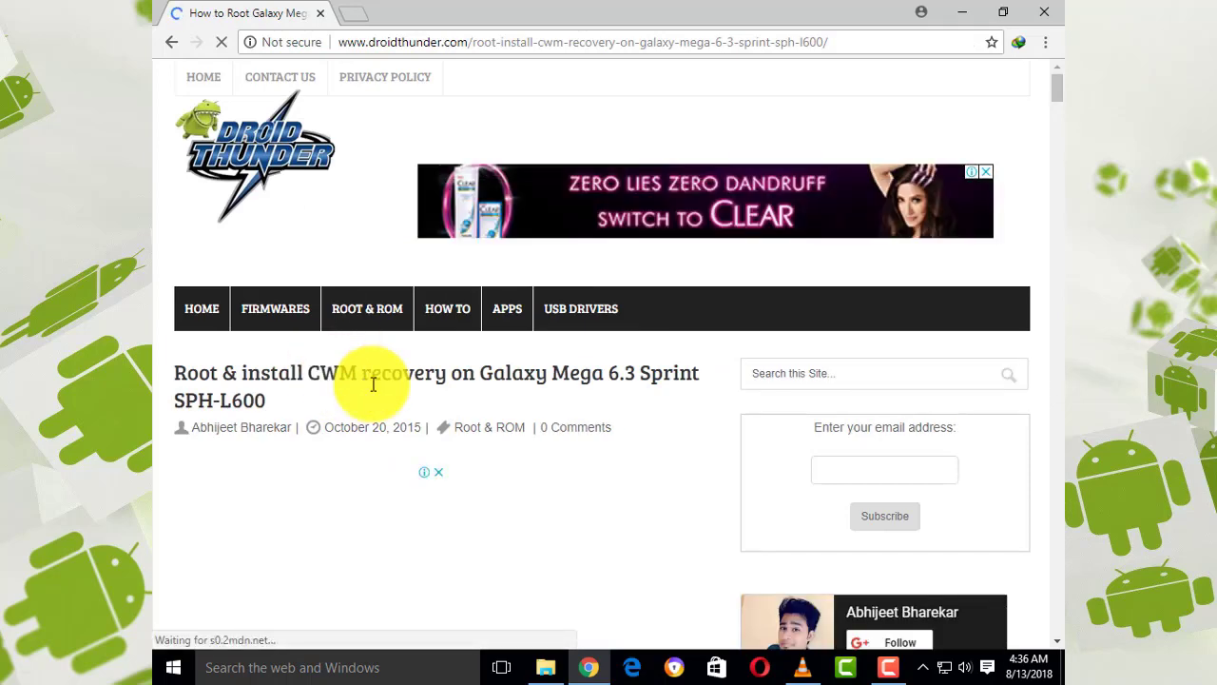
Scroll the DroidThunder guide down to the Method 3 Odin downloads section.
scroll(413, 389, down, 2)
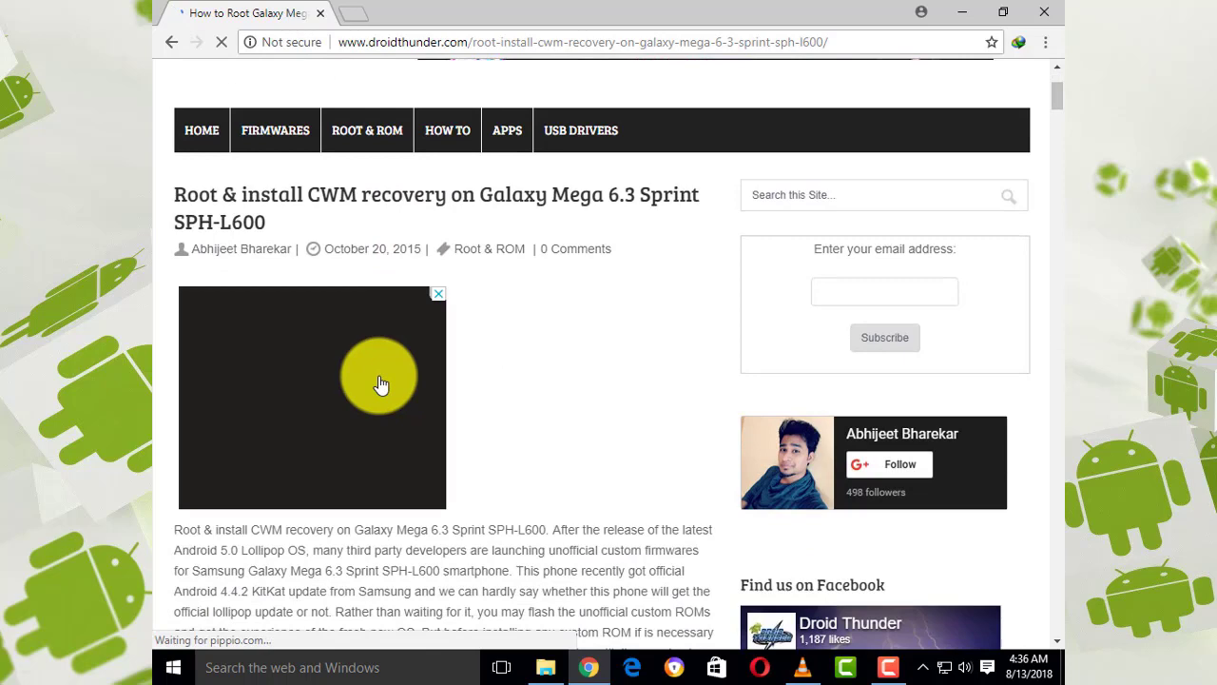
scroll(371, 378, down, 2)
scroll(380, 380, down, 2)
scroll(456, 395, down, 3)
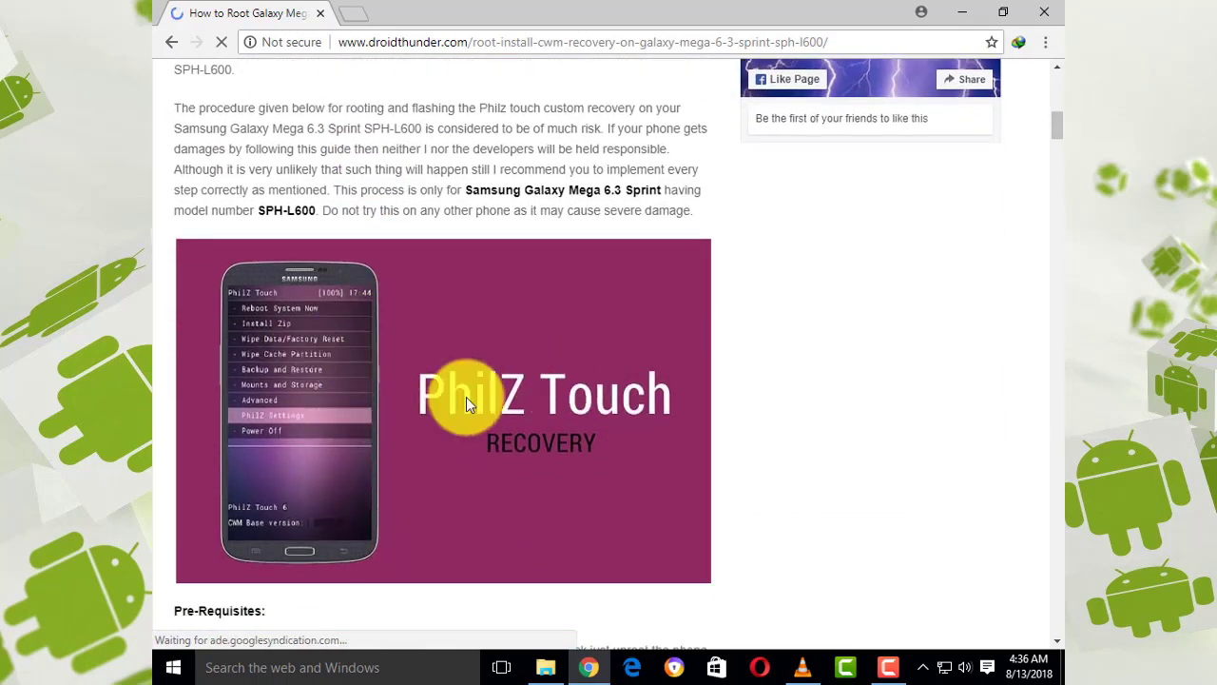
scroll(394, 387, down, 1)
scroll(383, 389, down, 2)
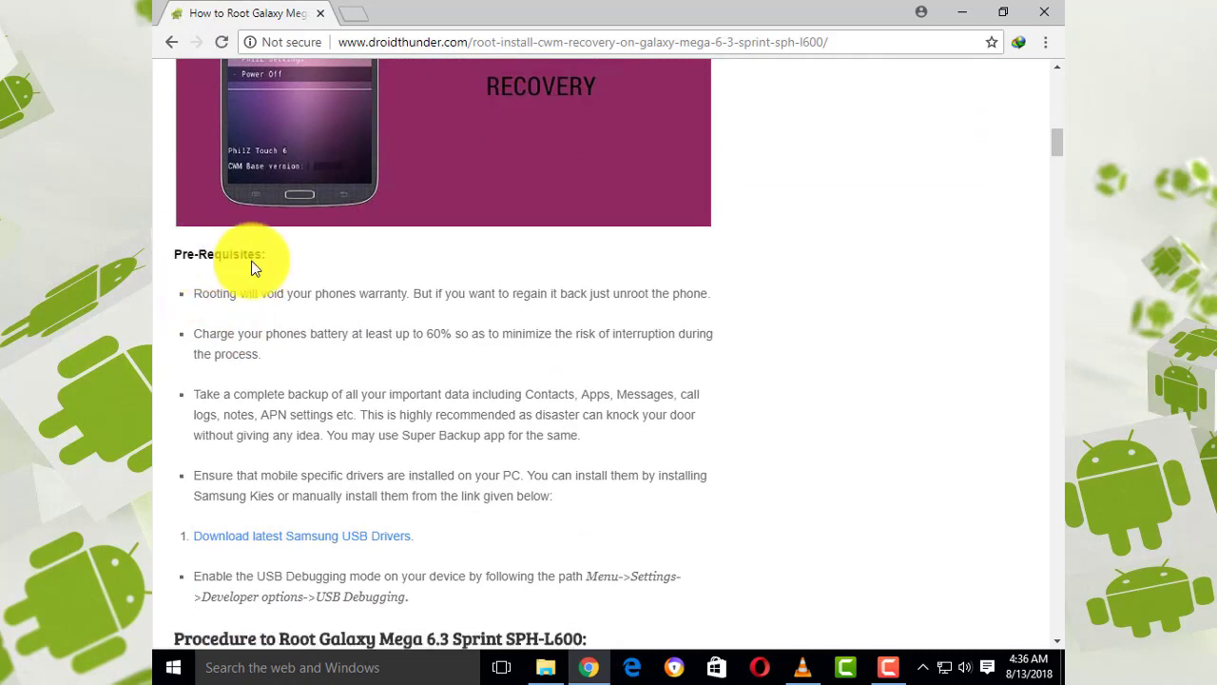
scroll(257, 276, down, 1)
scroll(276, 314, down, 1)
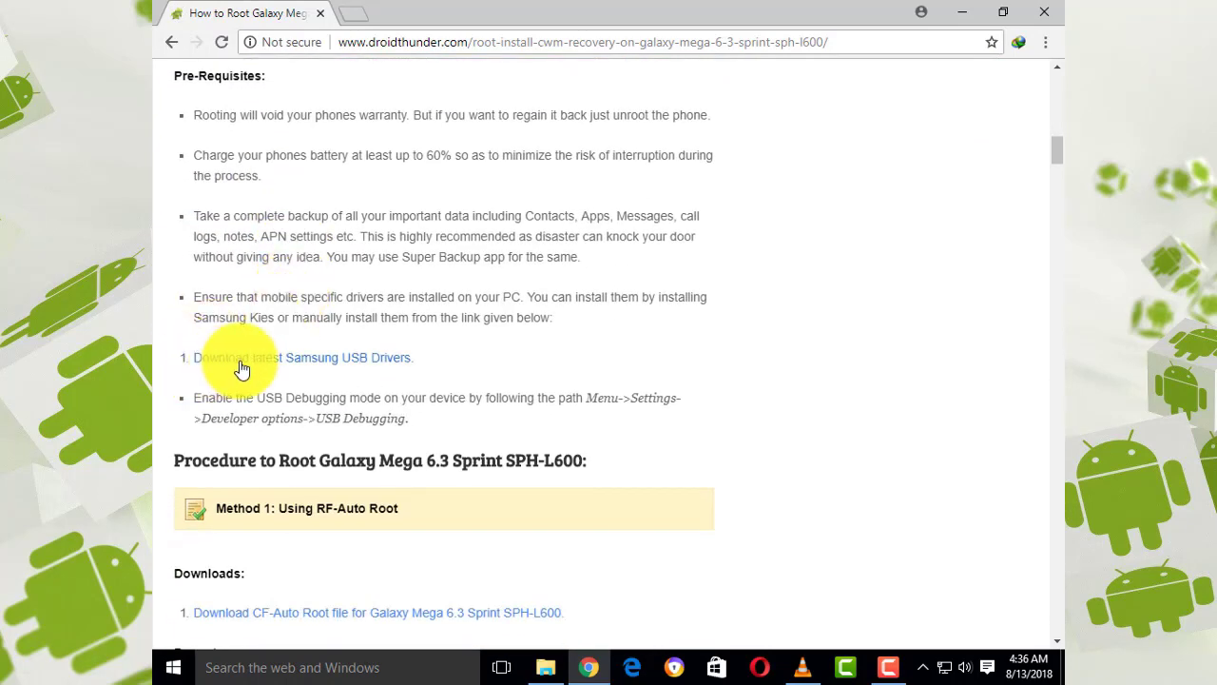
scroll(304, 380, down, 2)
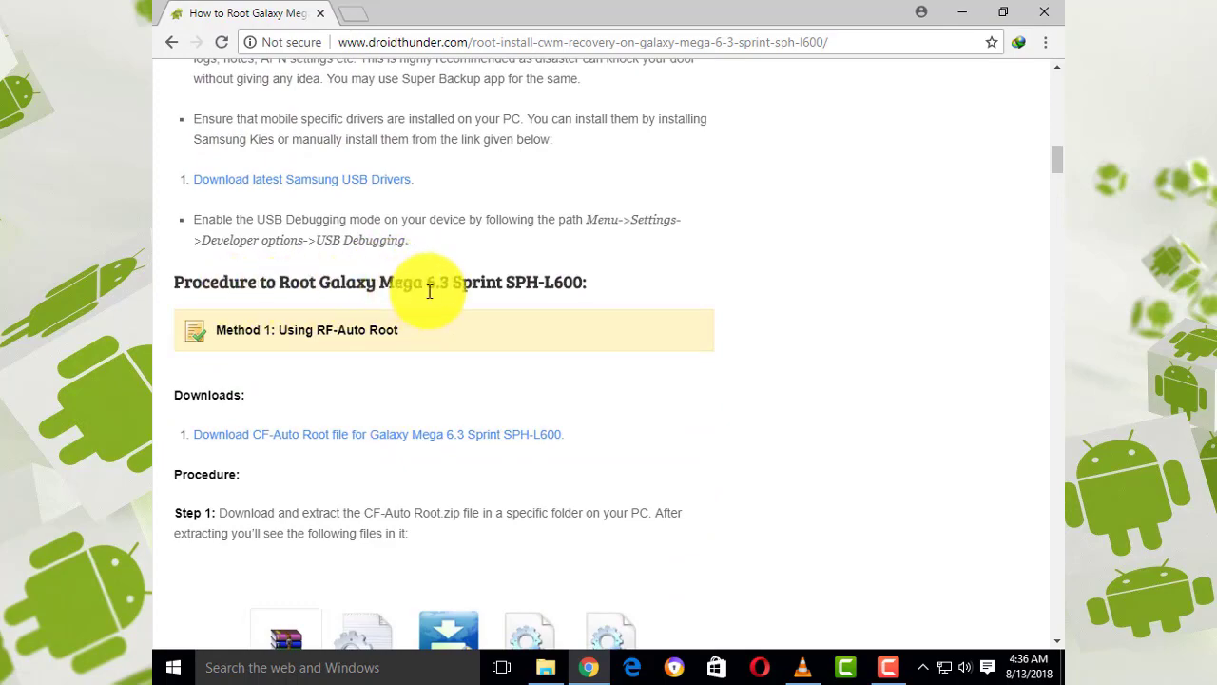
scroll(430, 291, down, 4)
scroll(430, 291, down, 5)
scroll(429, 291, down, 5)
scroll(429, 291, down, 5)
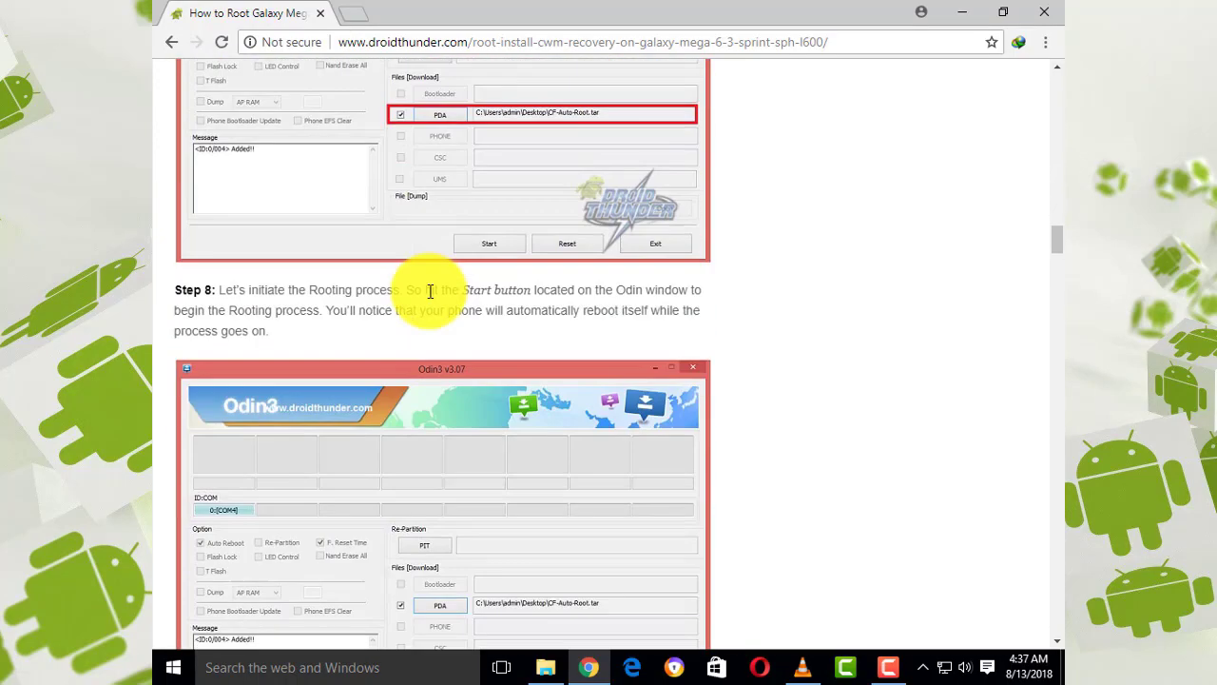
scroll(429, 291, down, 5)
scroll(429, 291, down, 4)
scroll(429, 291, down, 5)
scroll(429, 291, down, 5)
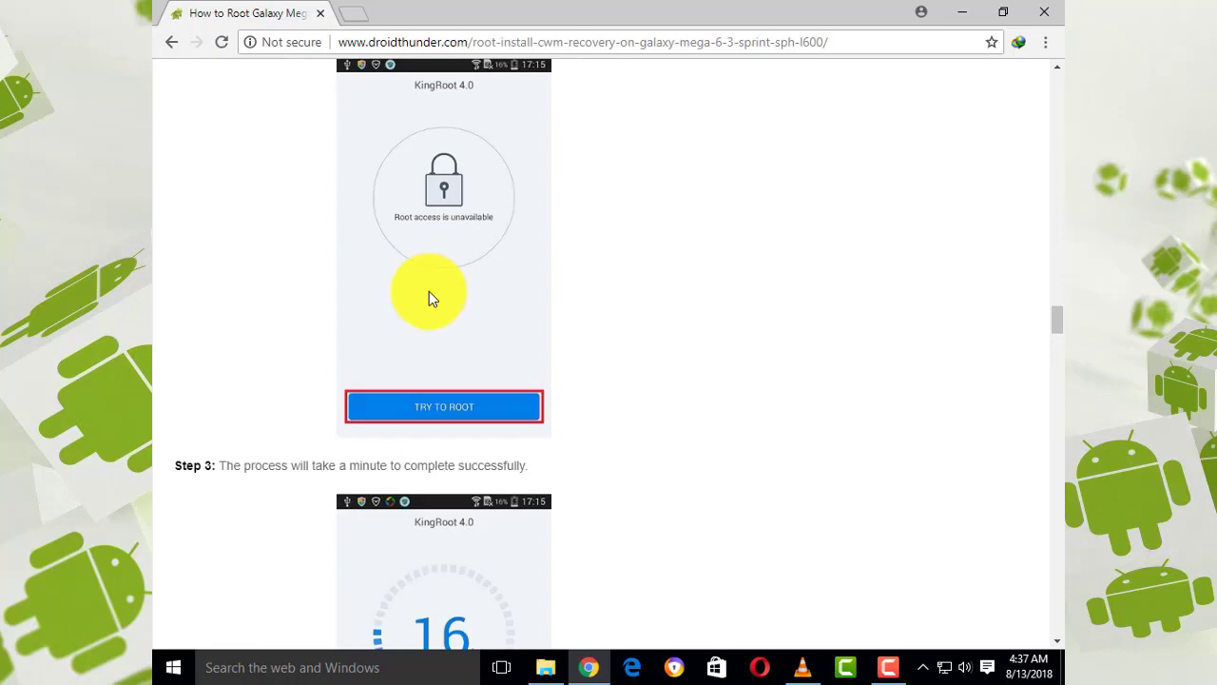
scroll(429, 291, down, 6)
scroll(429, 291, down, 4)
scroll(428, 291, down, 5)
scroll(429, 291, down, 6)
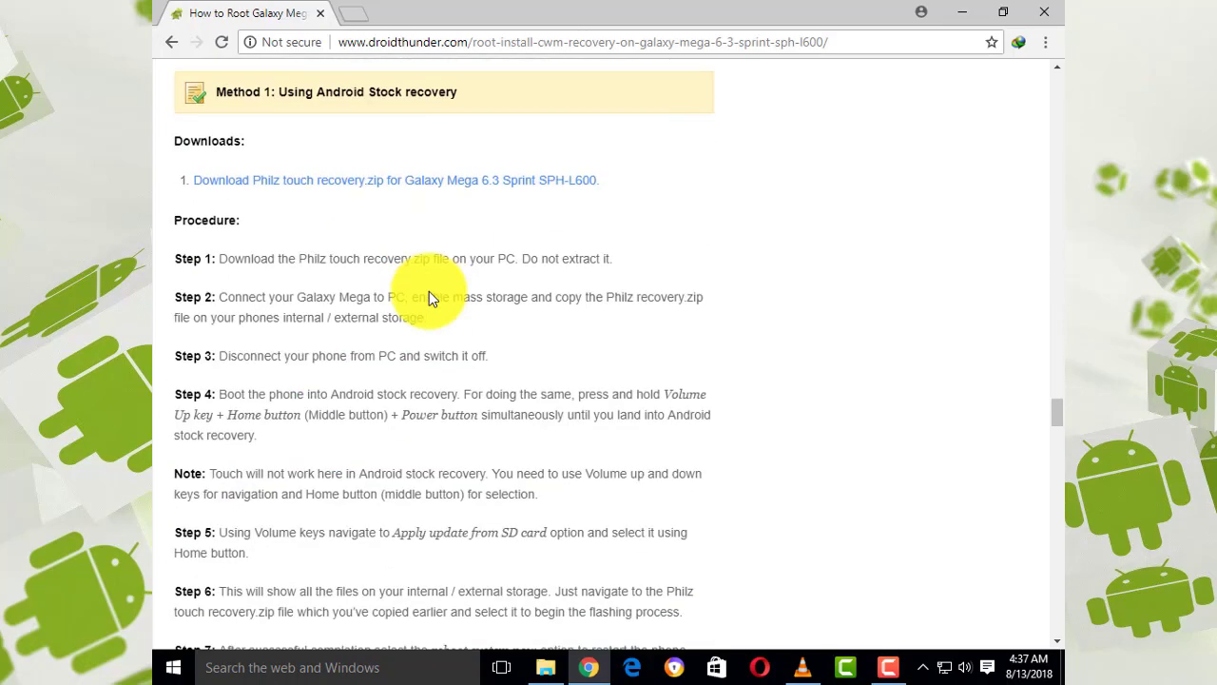
scroll(429, 291, up, 2)
scroll(429, 291, up, 1)
scroll(421, 307, down, 1)
scroll(421, 313, up, 2)
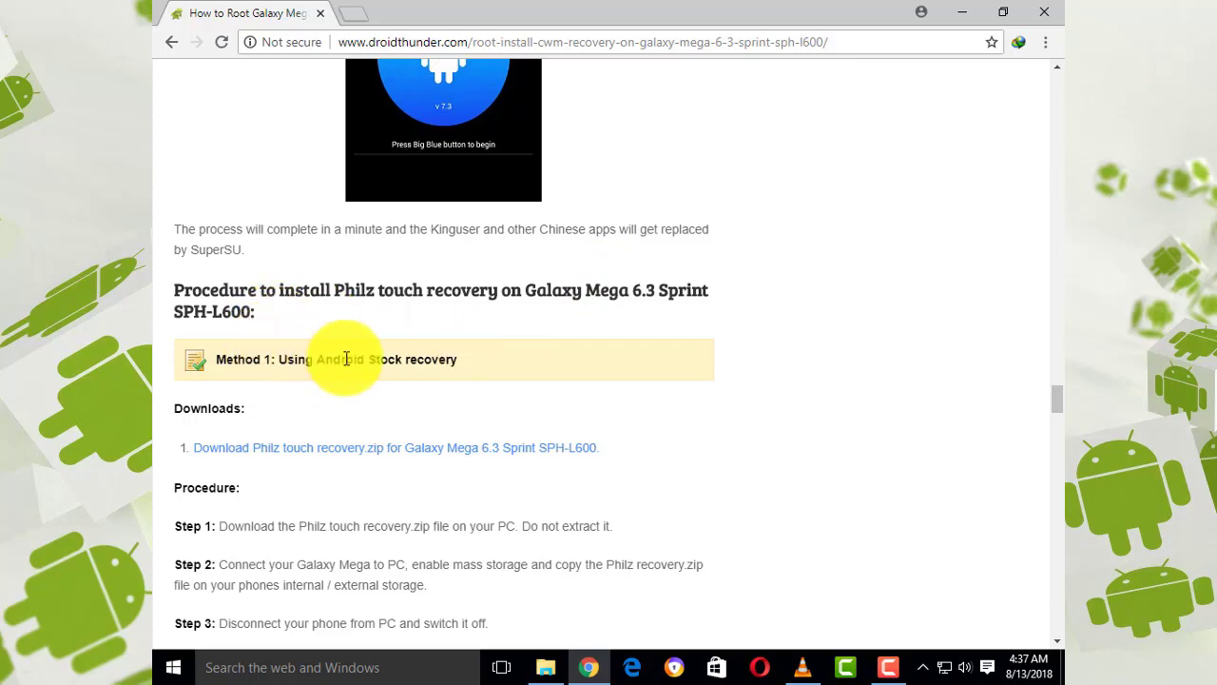
scroll(416, 354, down, 6)
scroll(416, 354, down, 4)
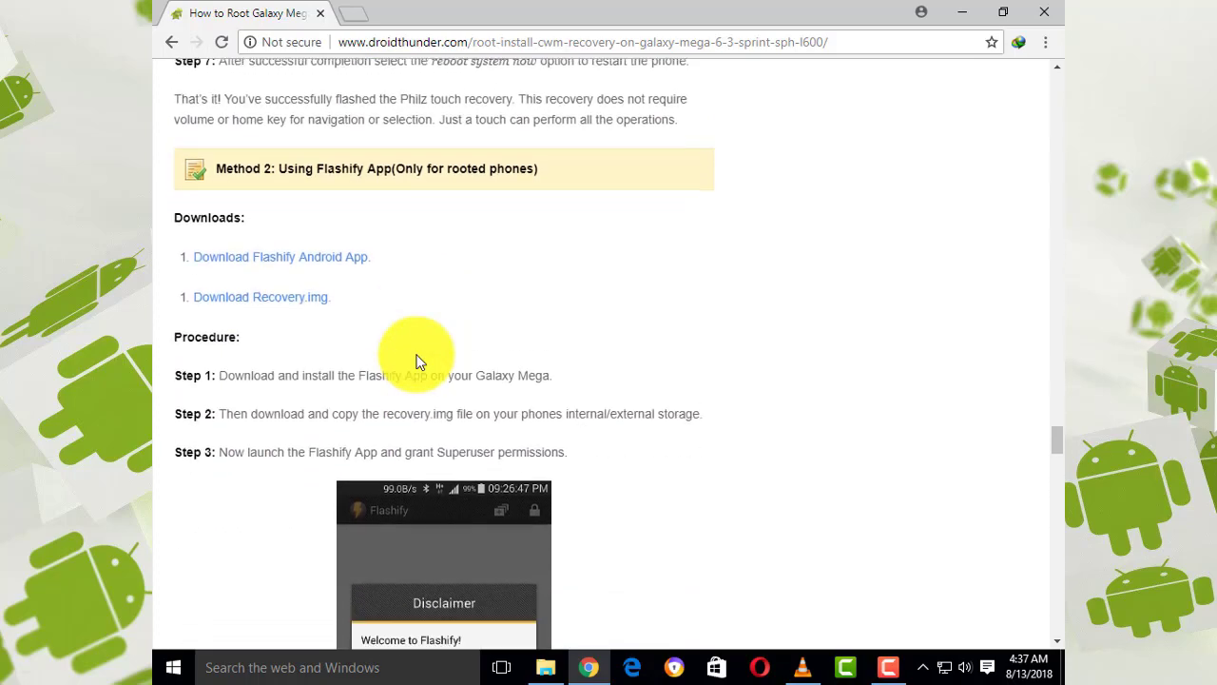
scroll(419, 360, down, 8)
scroll(419, 360, down, 6)
scroll(419, 361, down, 7)
scroll(419, 360, down, 4)
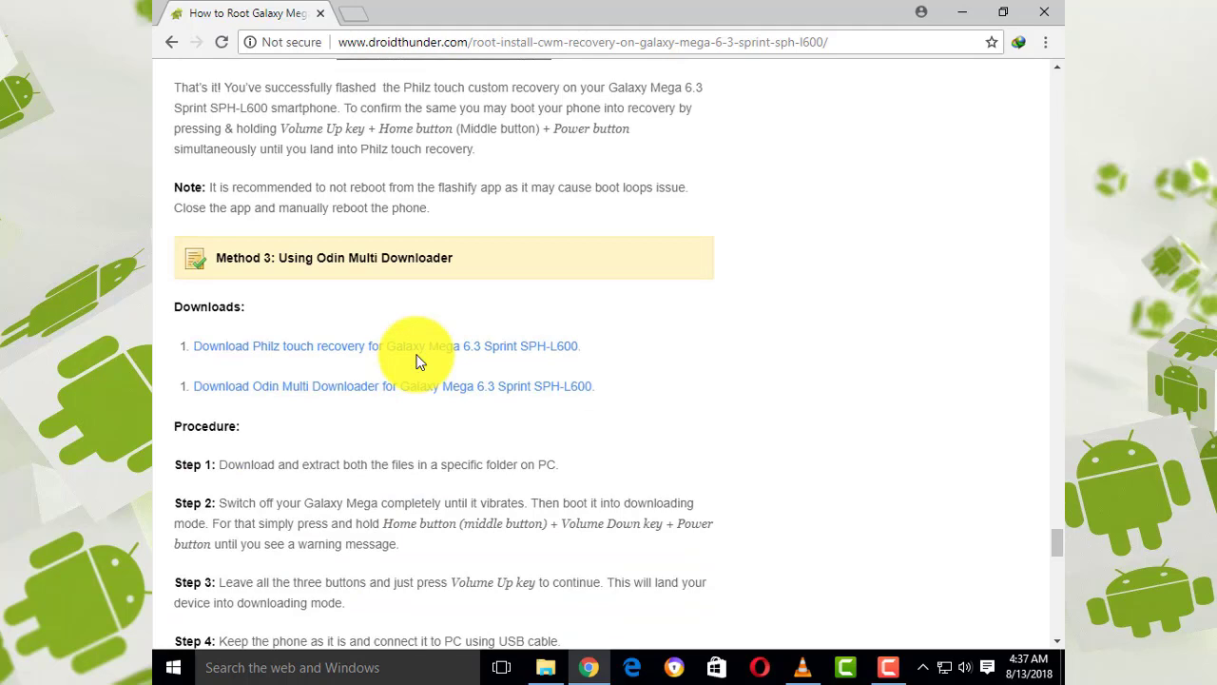
scroll(417, 361, down, 2)
scroll(353, 218, up, 1)
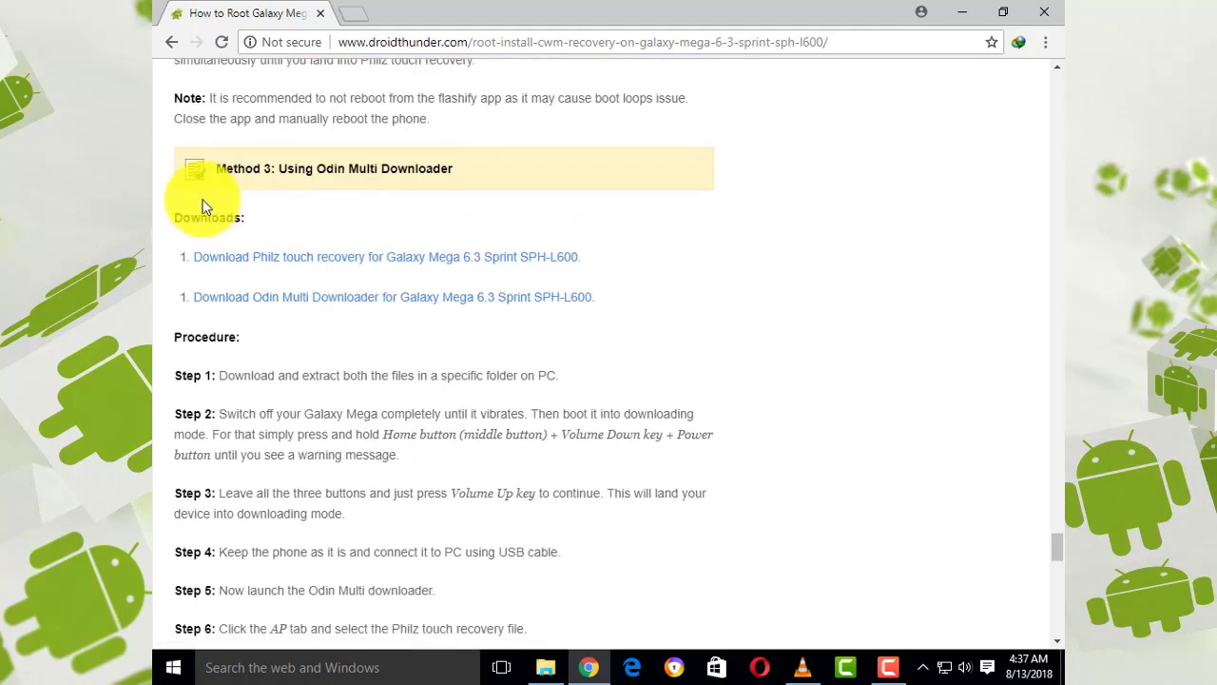
Open the Philz touch recovery download link in a new tab.
mouse_move(221, 169)
mouse_down()
mouse_move(462, 177)
mouse_move(228, 169)
mouse_up()
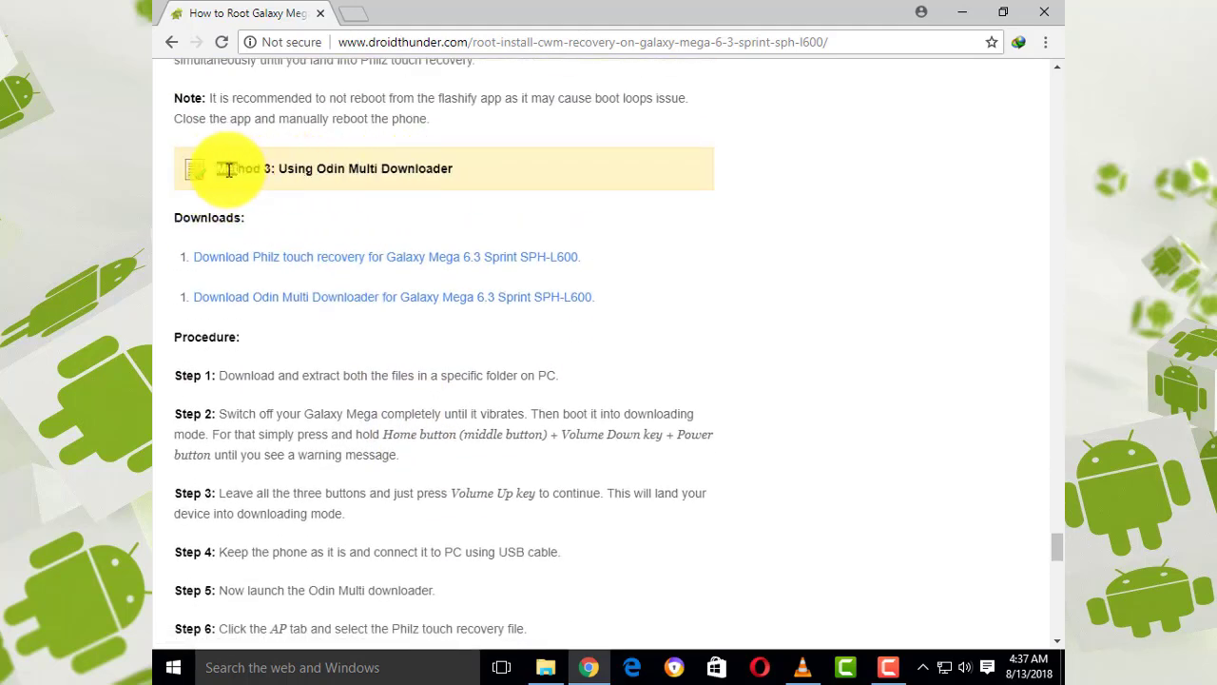
drag(425, 168, 323, 169)
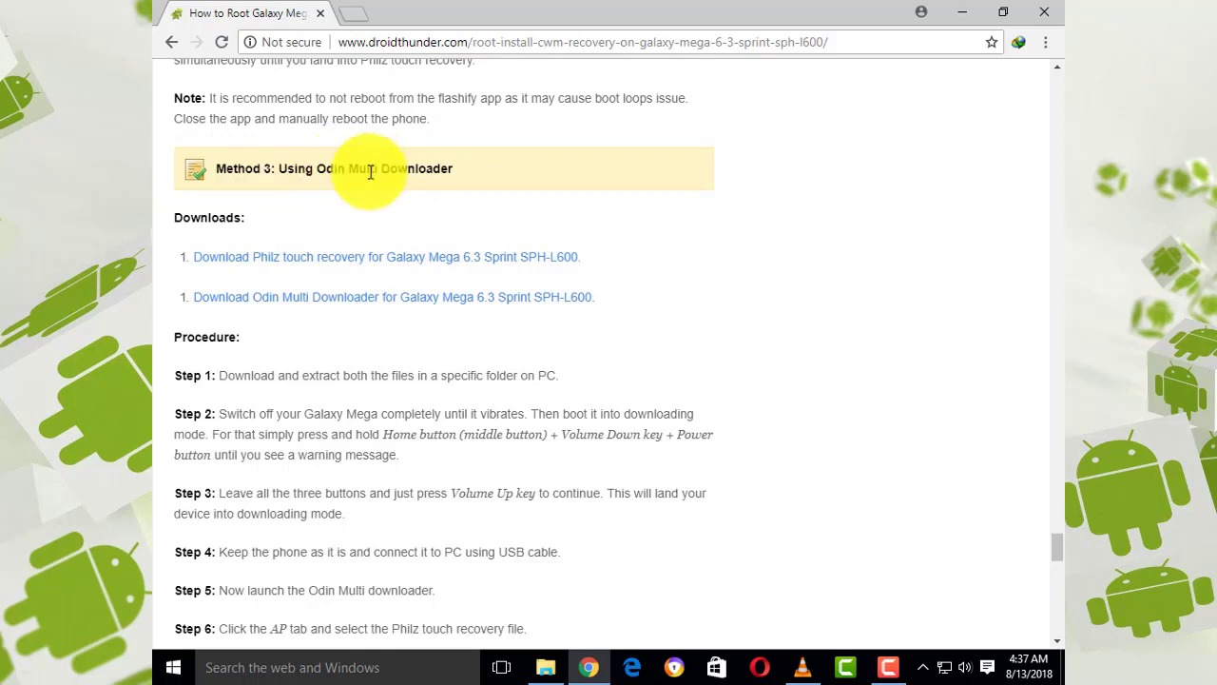
click(276, 171)
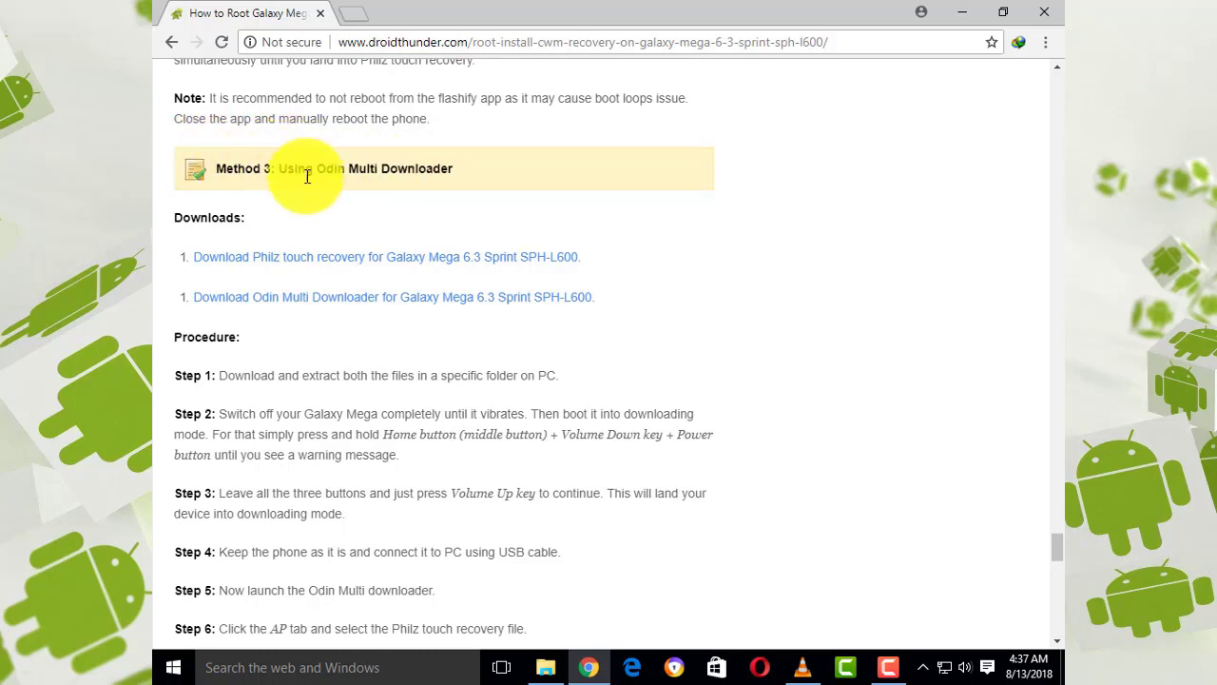
right_click(293, 258)
click(296, 264)
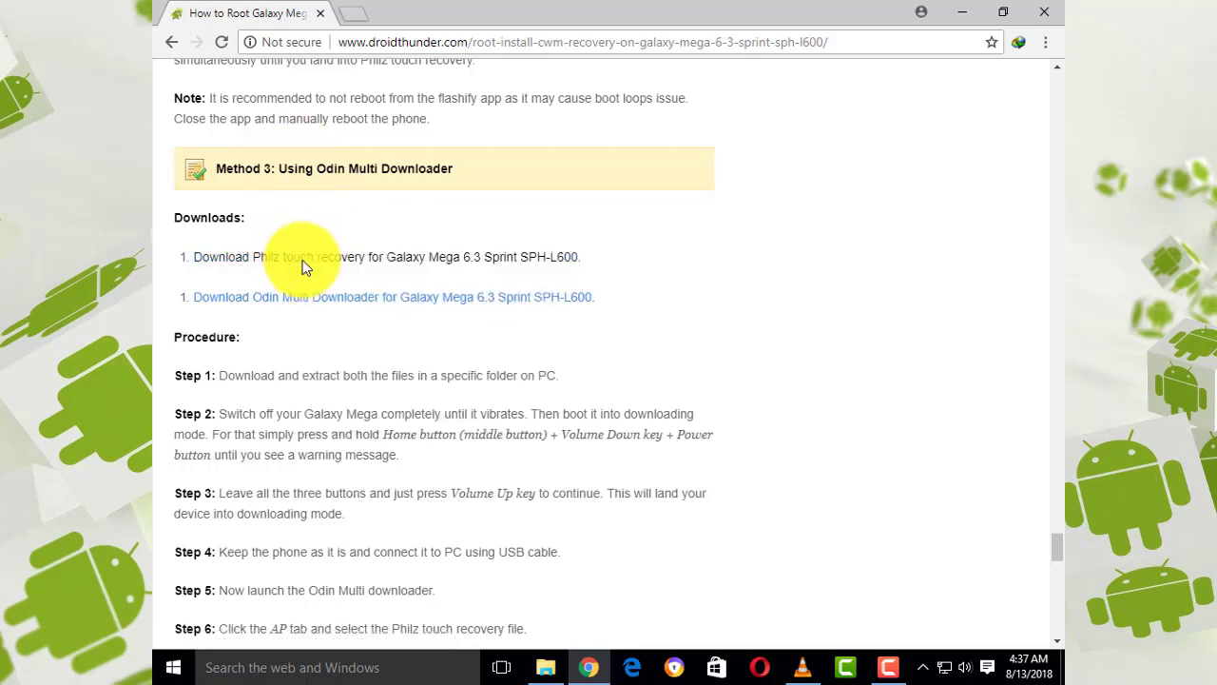
Download philz_touch_6.07.9-meliusltexx.tar.md5 from Google Drive, then return to the guide.
click(404, 11)
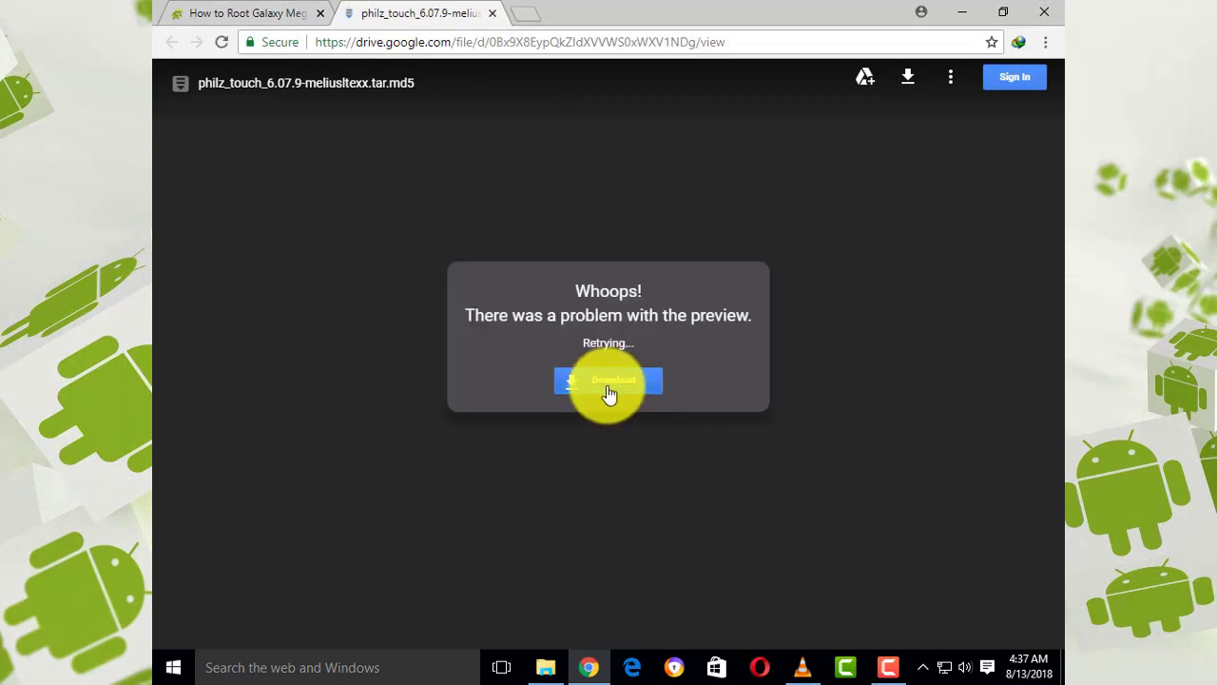
click(593, 383)
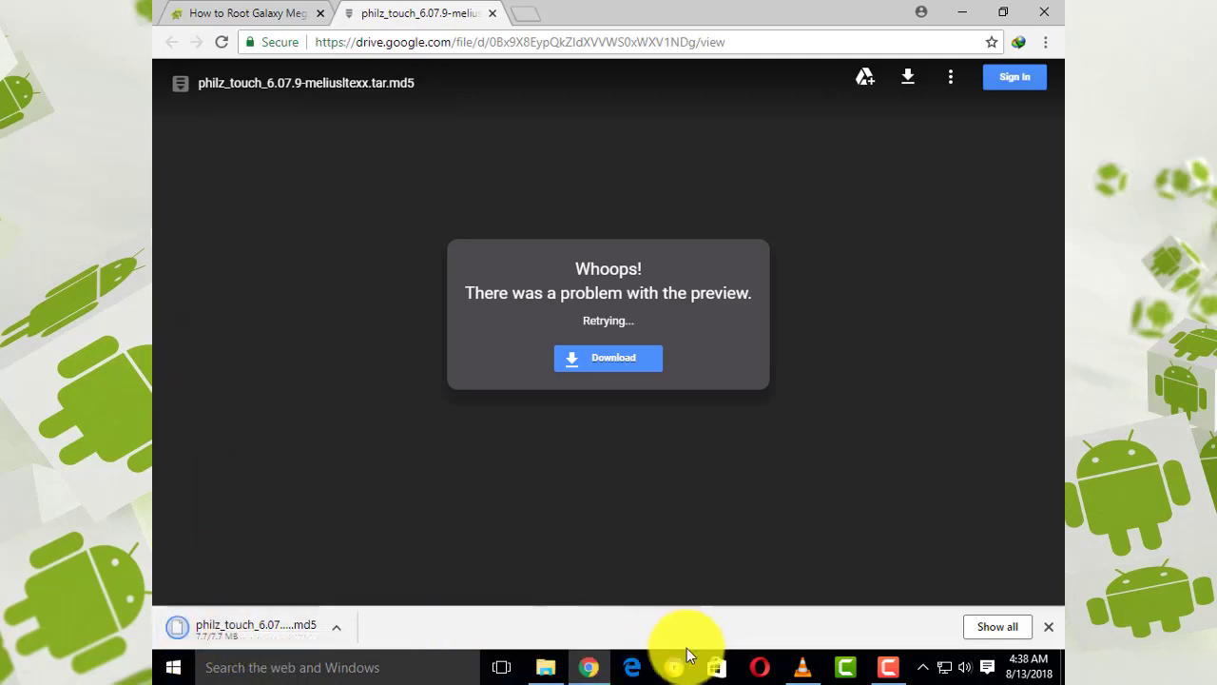
click(891, 665)
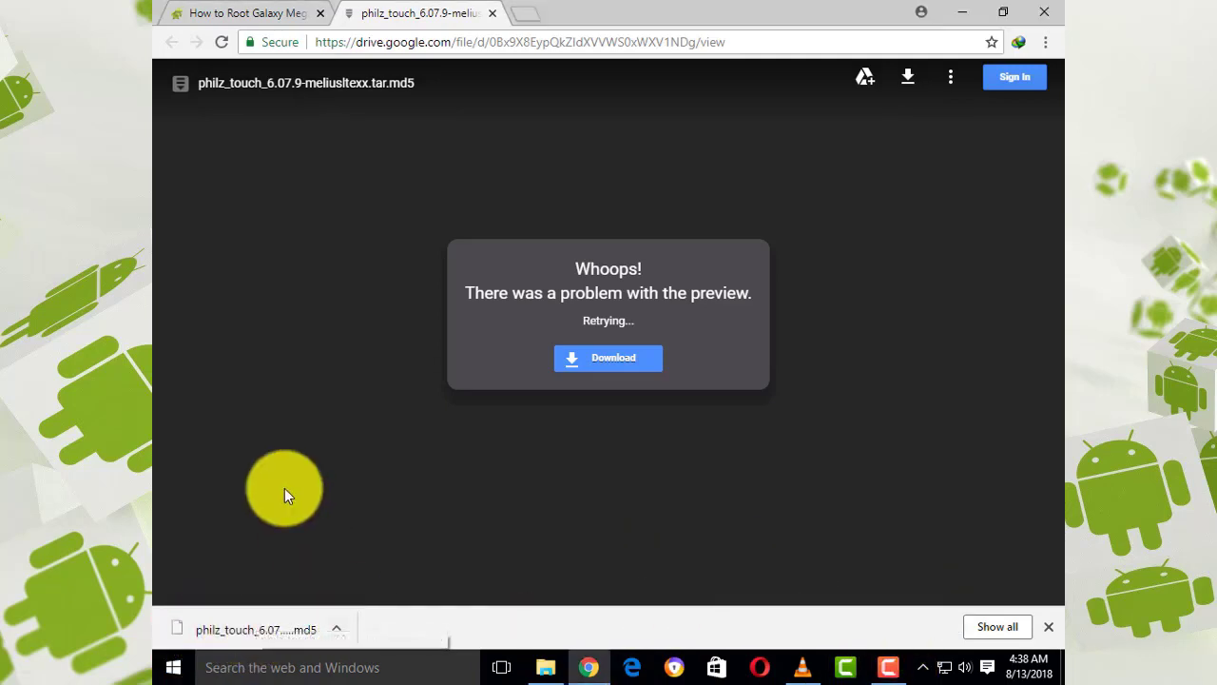
click(304, 9)
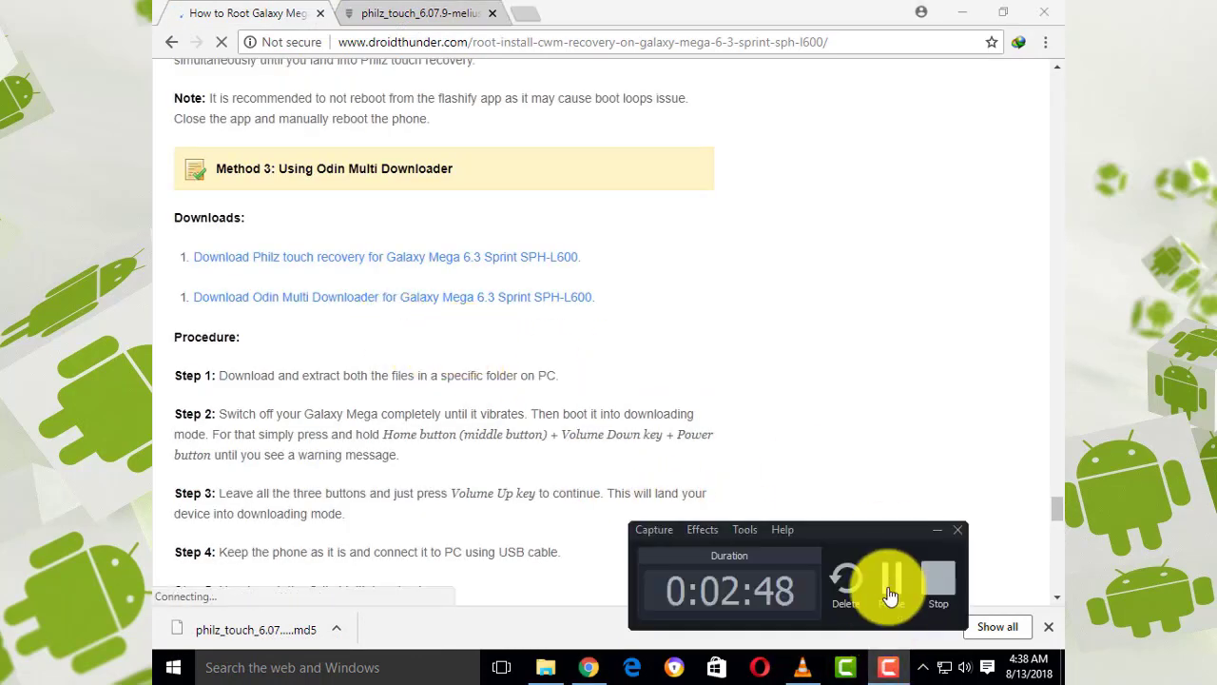
Open the Odin Multi Downloader link in a new tab and download Odin3_v3.10.6.zip.
right_click(356, 300)
click(376, 310)
click(413, 12)
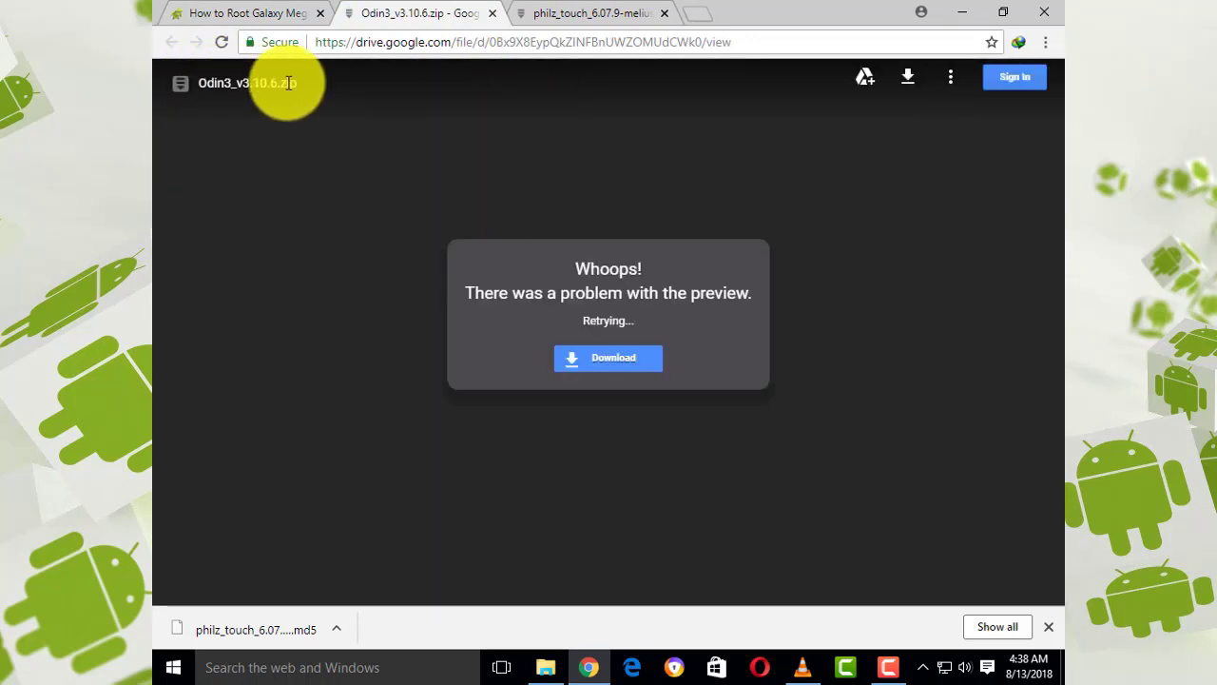
click(626, 361)
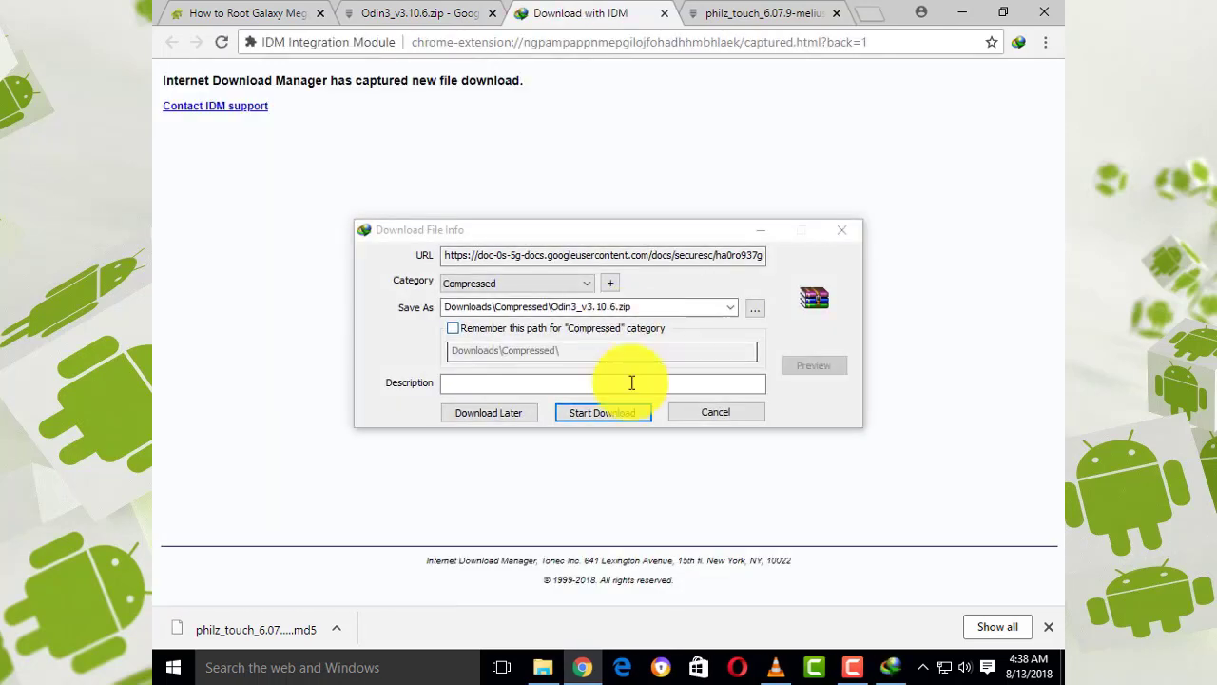
click(619, 409)
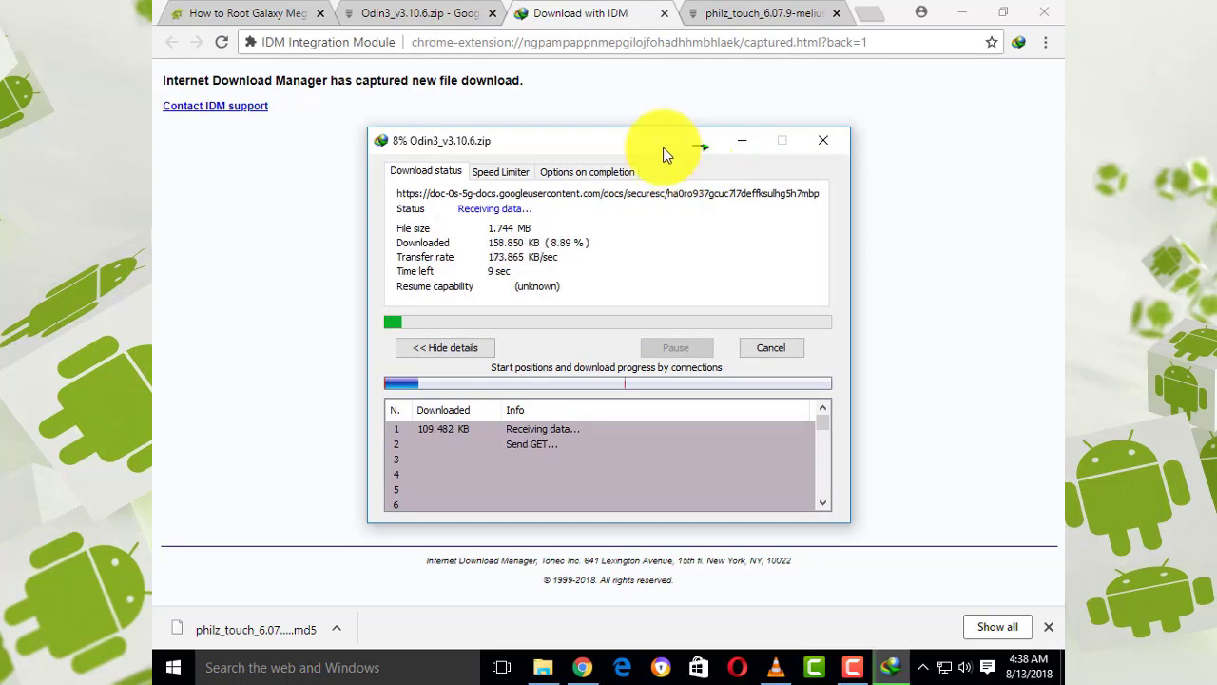
Dismiss IDM's download-complete notice and close the Drive download tabs.
click(664, 13)
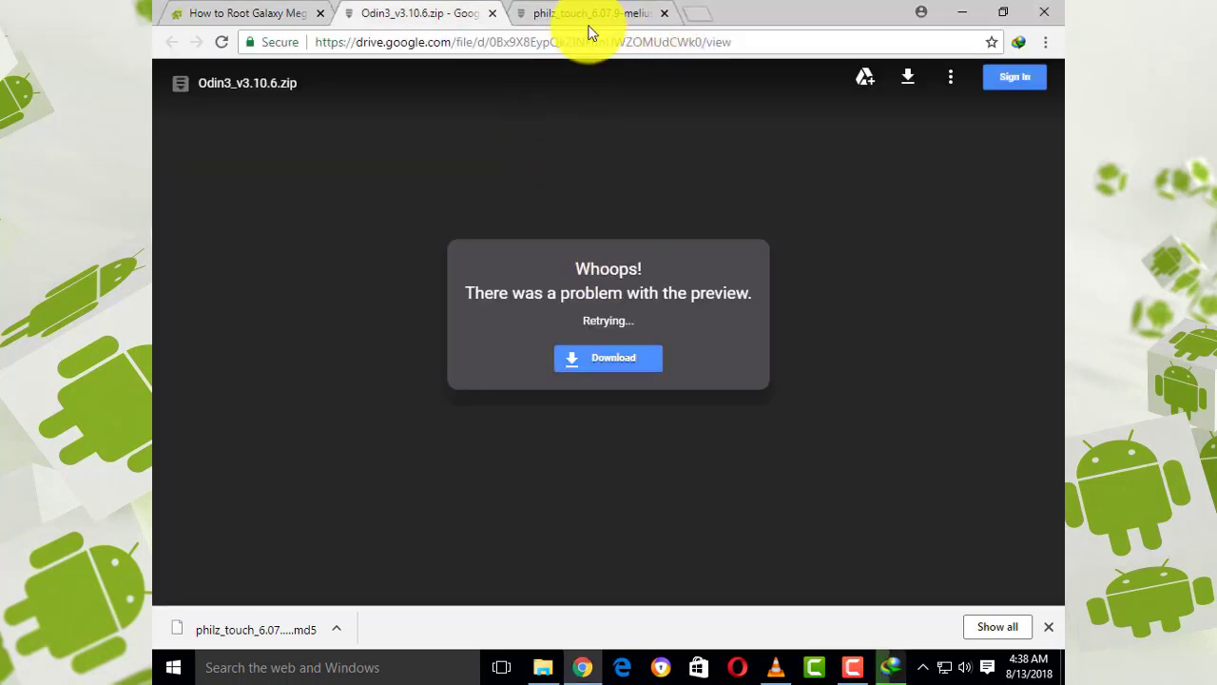
click(890, 668)
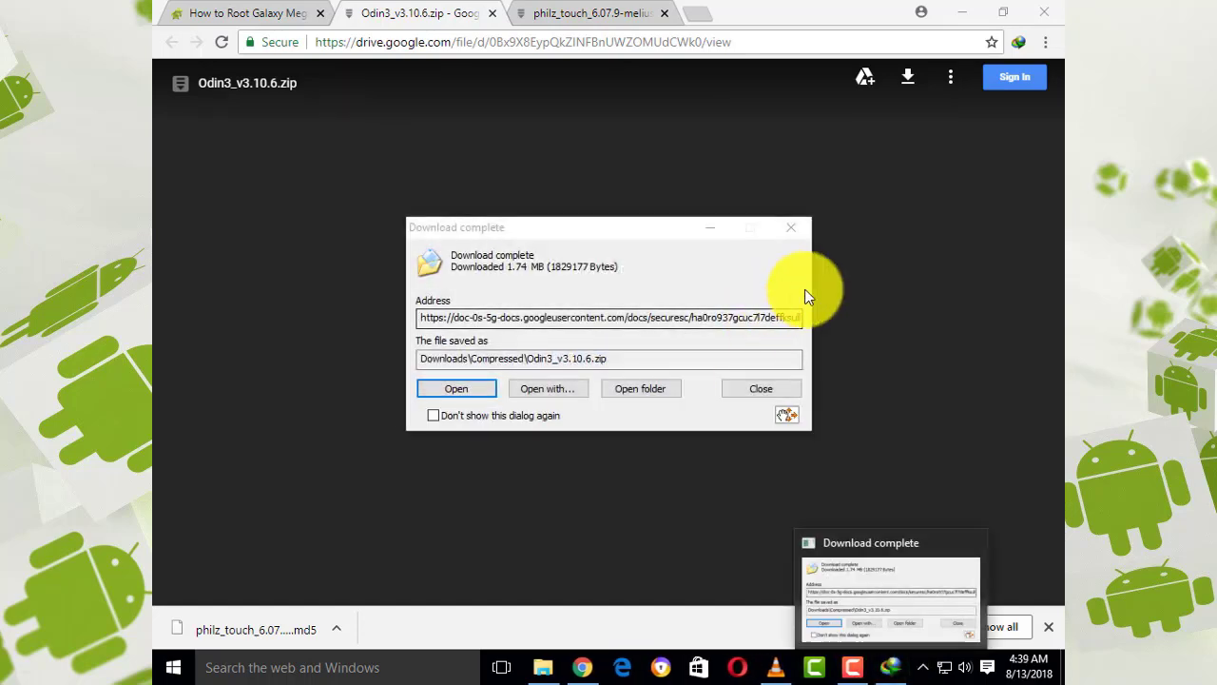
click(789, 231)
click(609, 14)
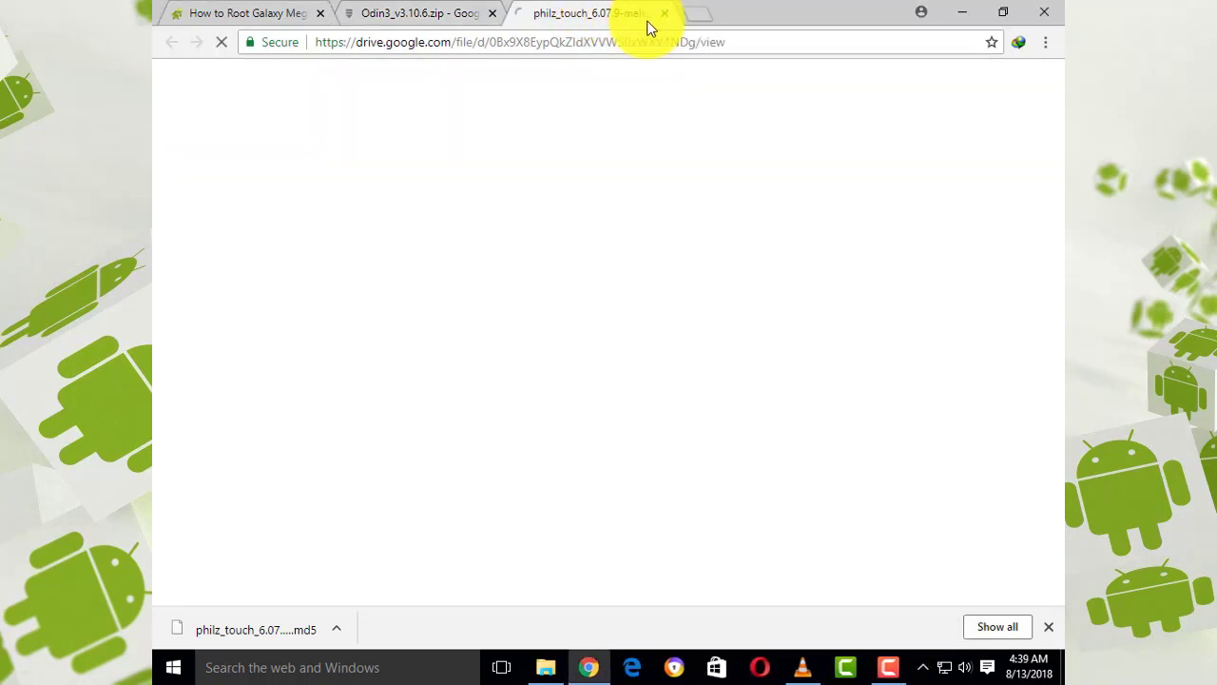
click(664, 13)
click(490, 13)
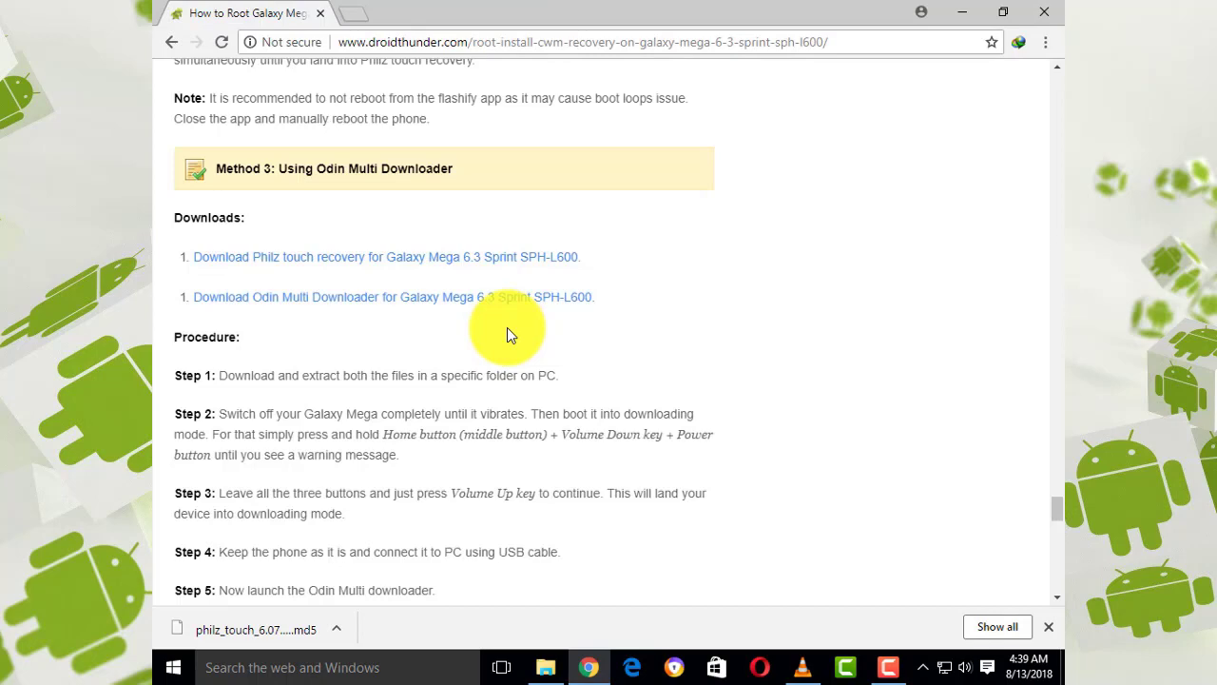
In the Philz Touch Recovery folder, extract Odin3_v3.10.6.zip into an Odin3_v3.10.6 folder.
click(964, 12)
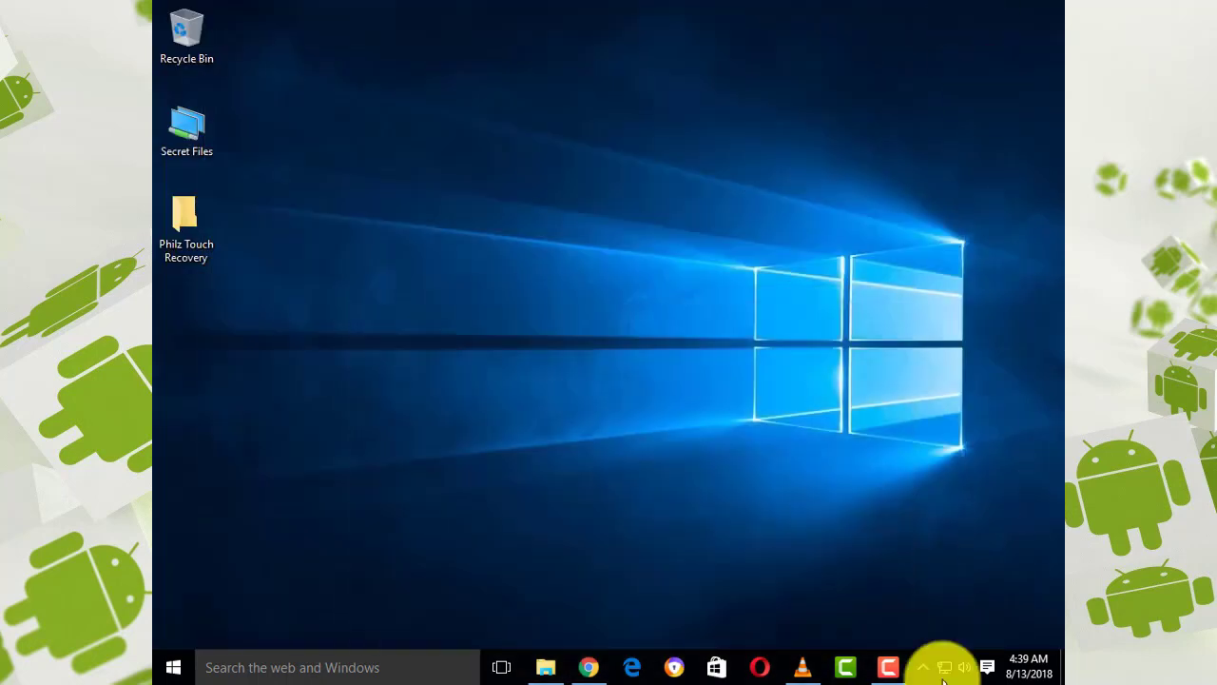
click(884, 671)
click(888, 580)
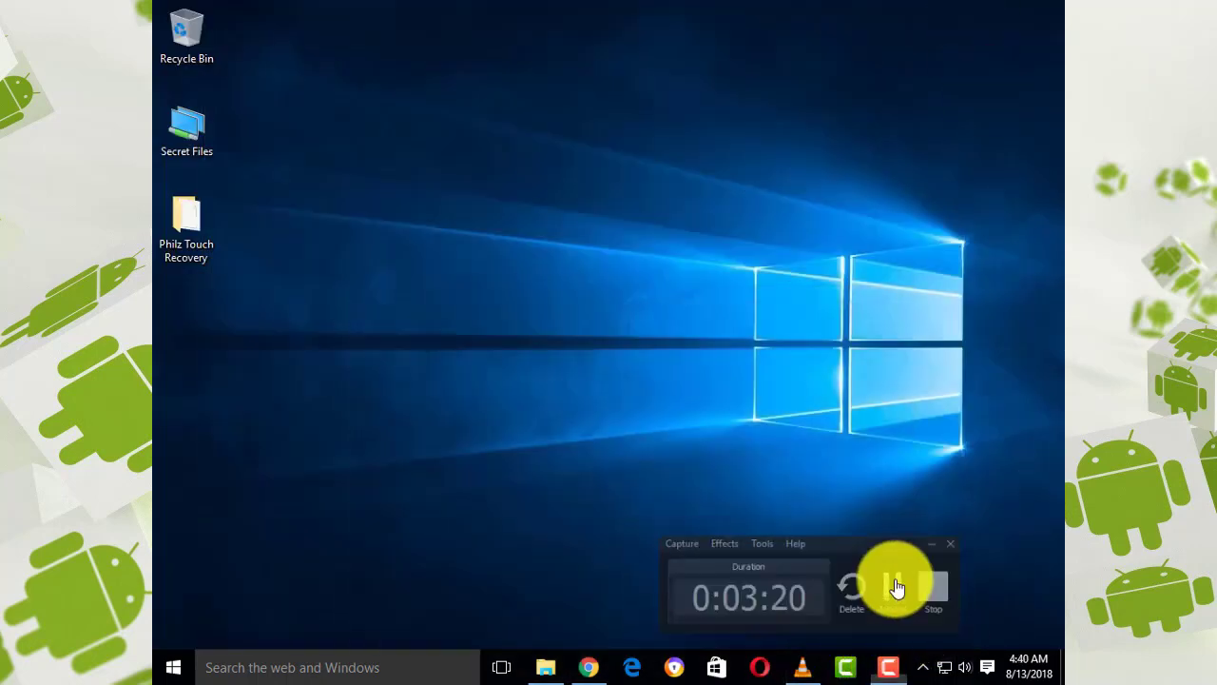
double_click(206, 235)
click(889, 105)
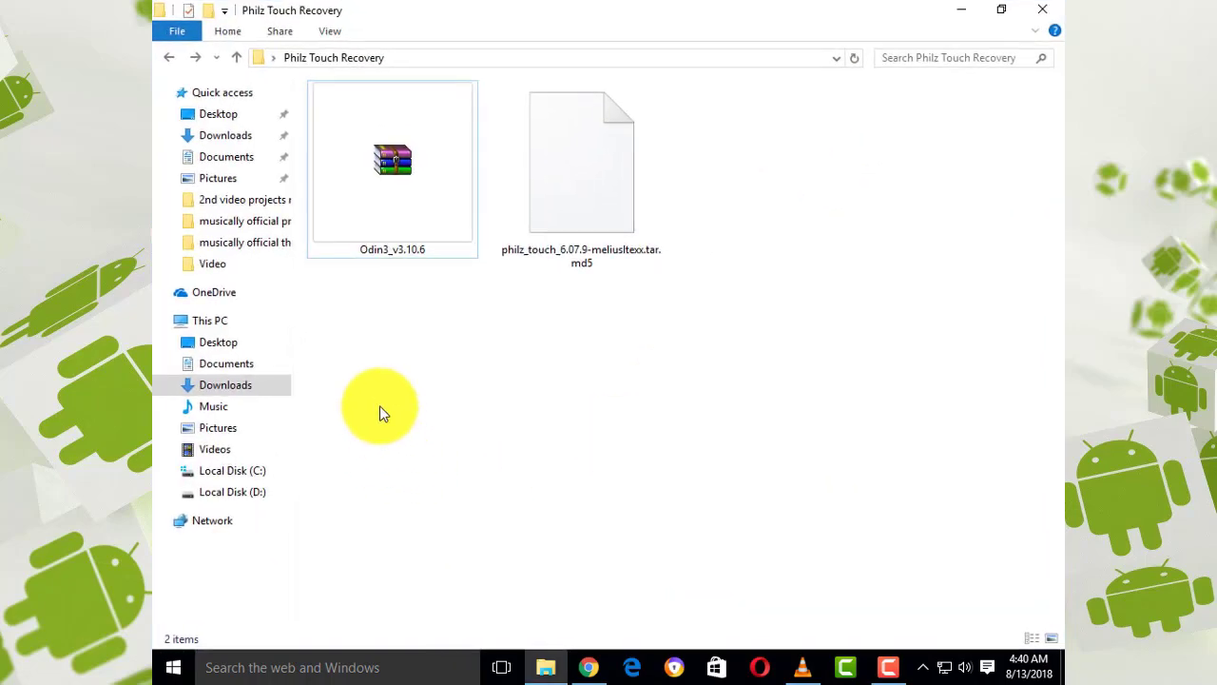
right_click(385, 184)
click(433, 240)
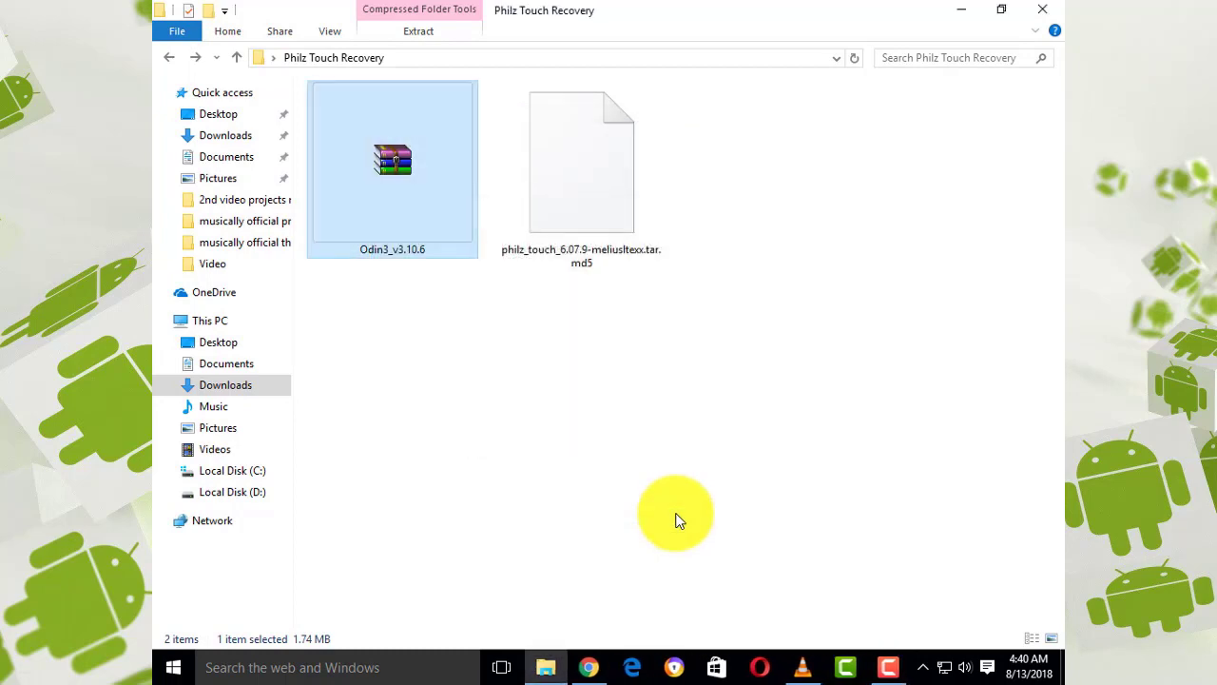
Delete the Odin3_v3.10.6.zip archive, leaving the extracted folder.
right_click(598, 191)
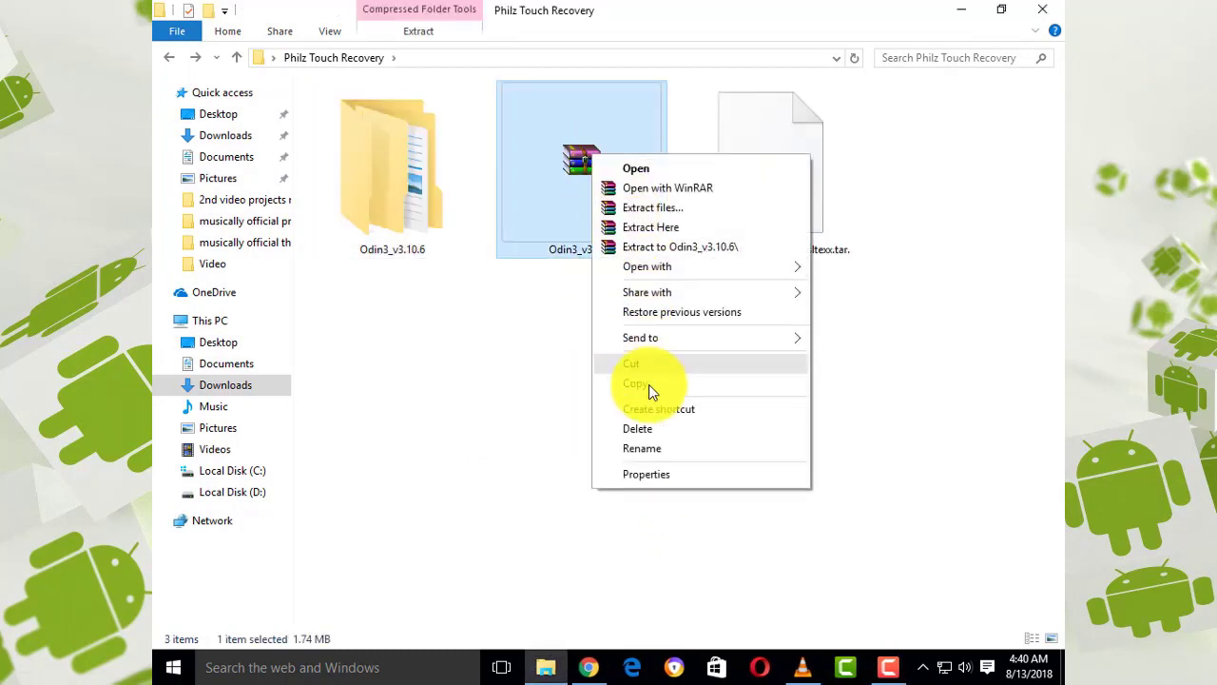
click(642, 431)
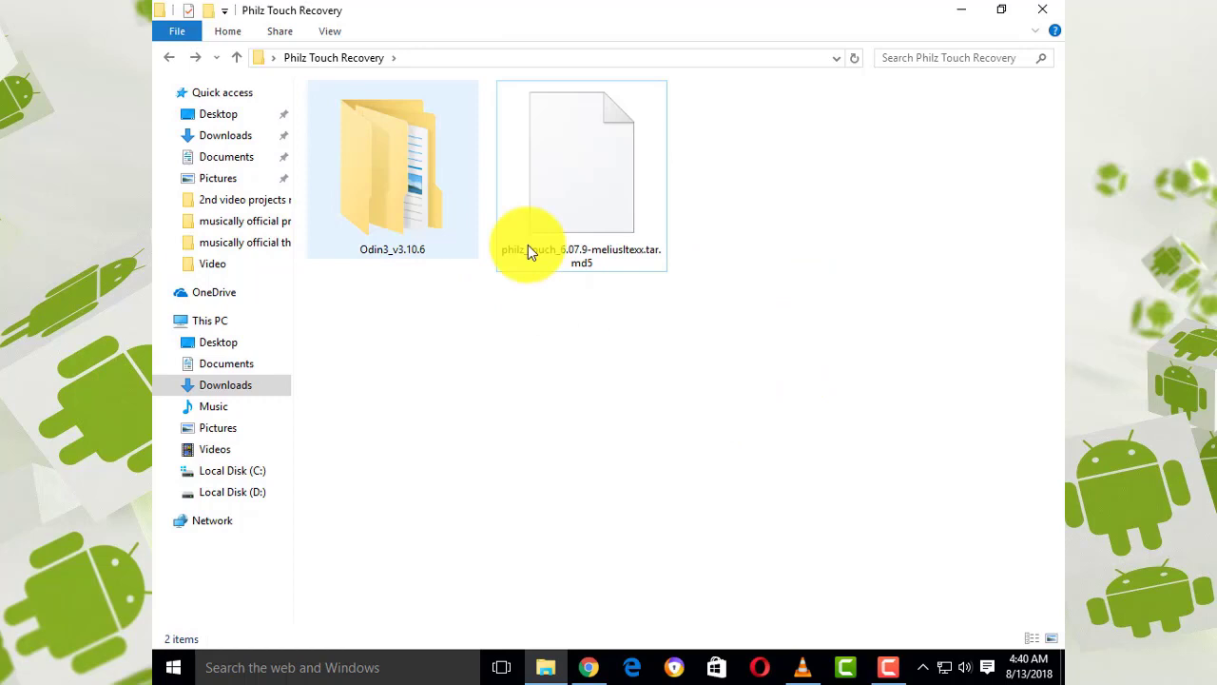
click(900, 670)
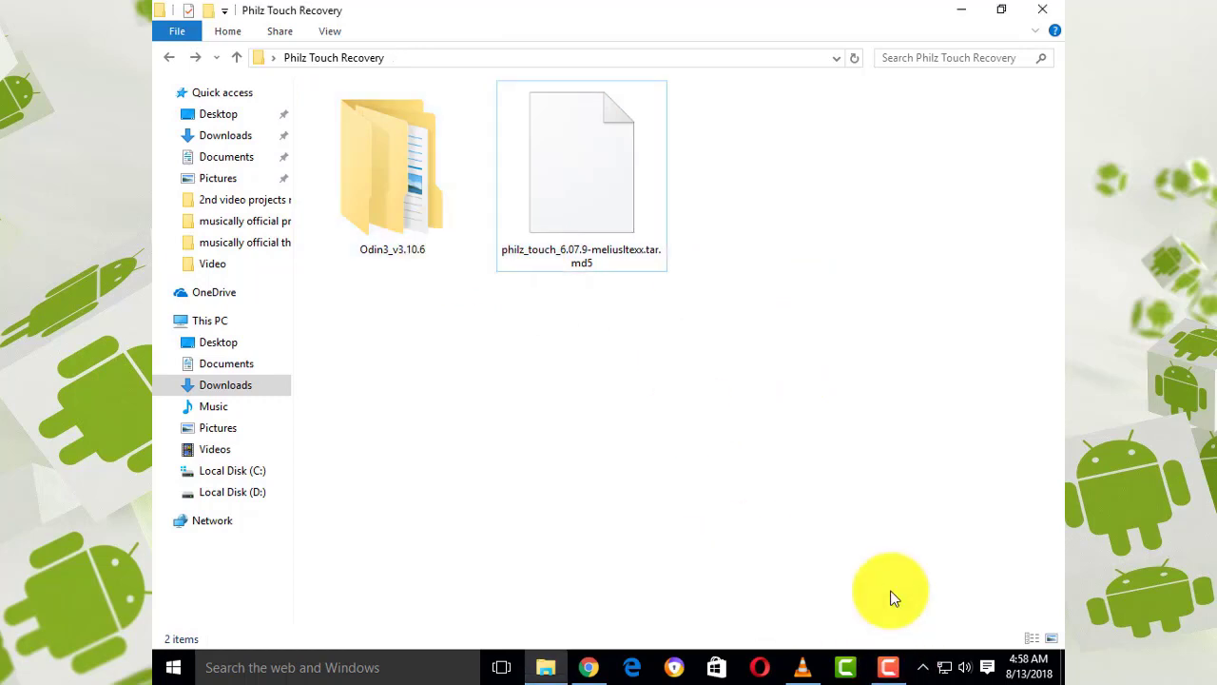
click(901, 668)
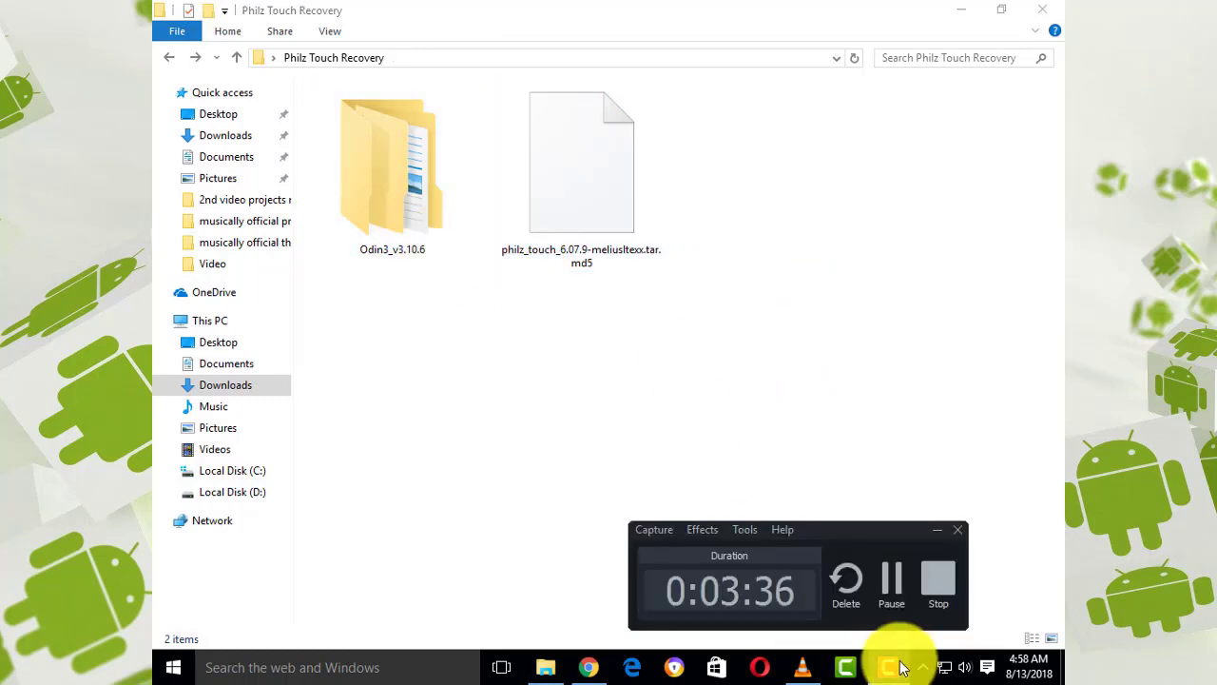
click(901, 667)
click(386, 215)
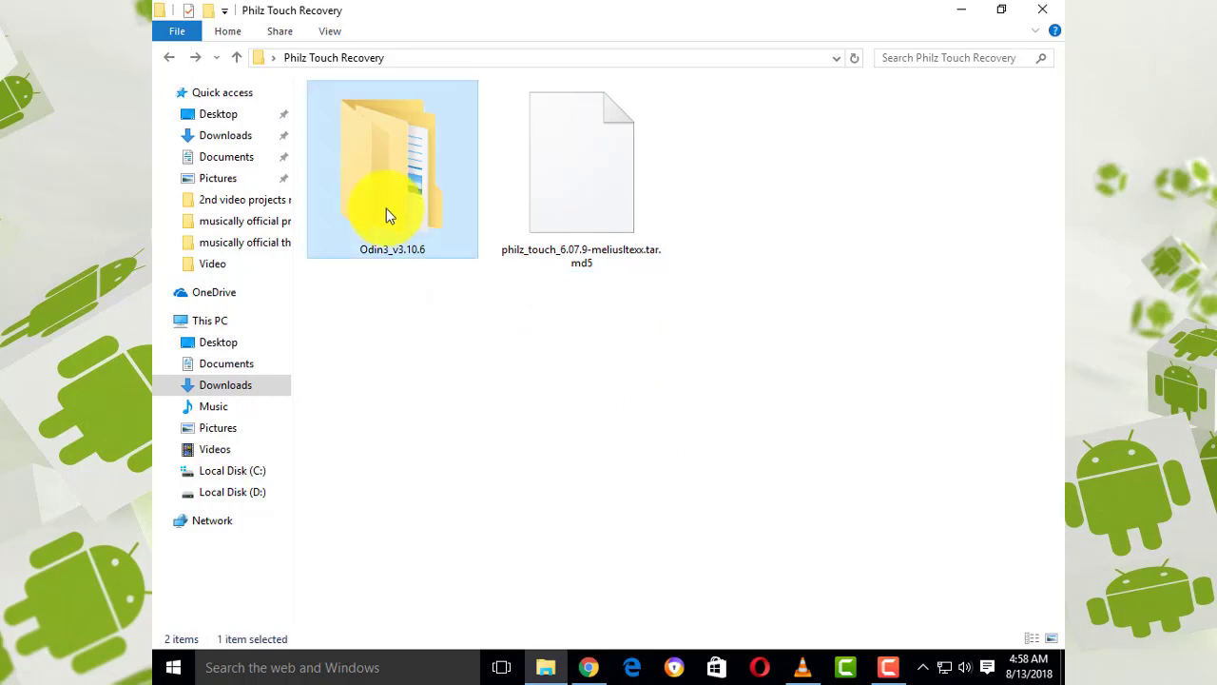
Launch Odin3_v3.10.6.exe from the nested Odin3_v3.10.6 folder and bring its window forward.
double_click(386, 215)
double_click(363, 116)
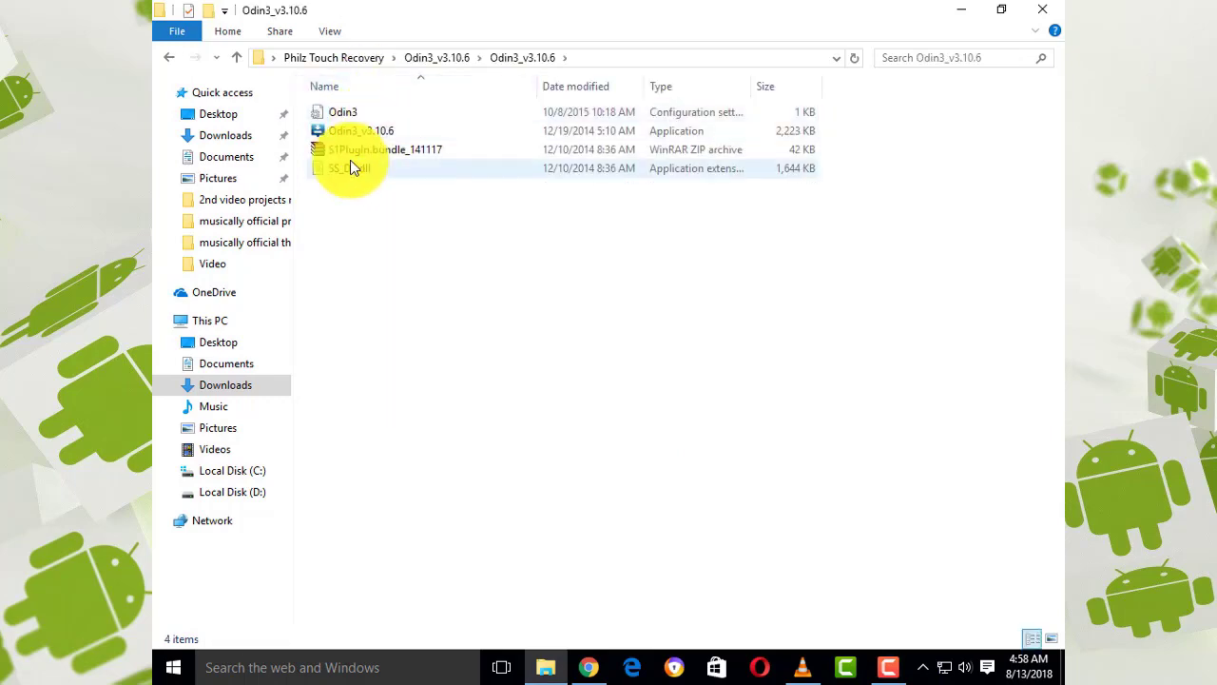
double_click(355, 137)
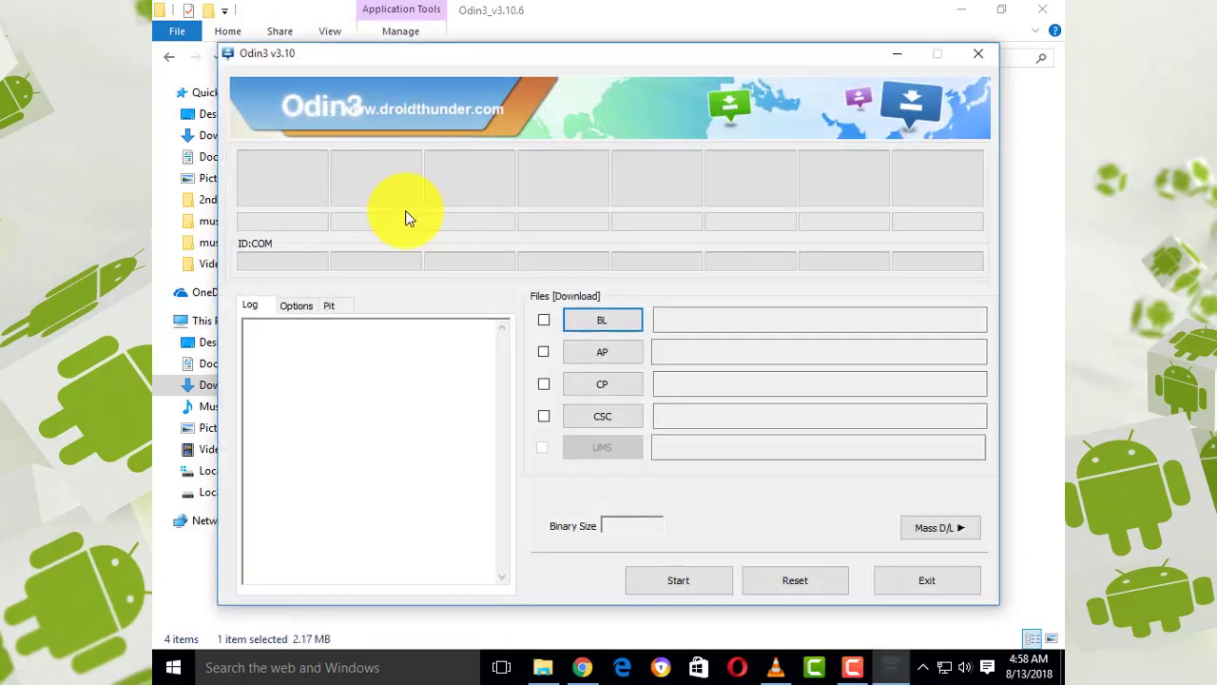
click(895, 55)
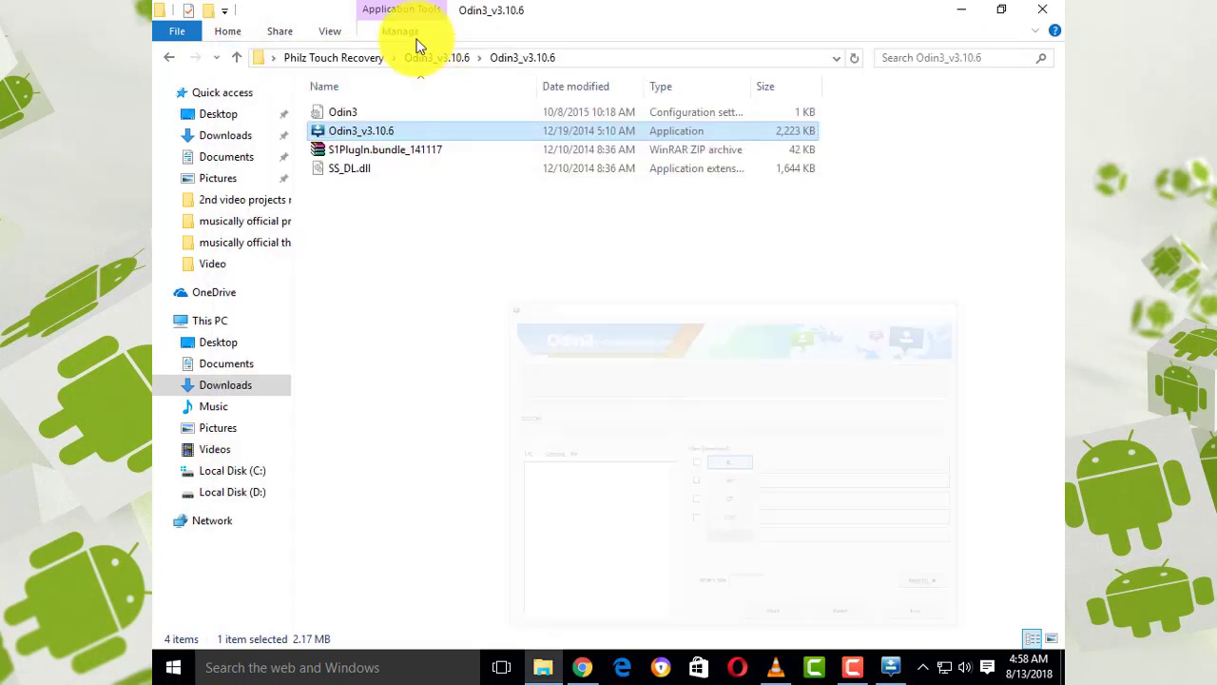
click(173, 61)
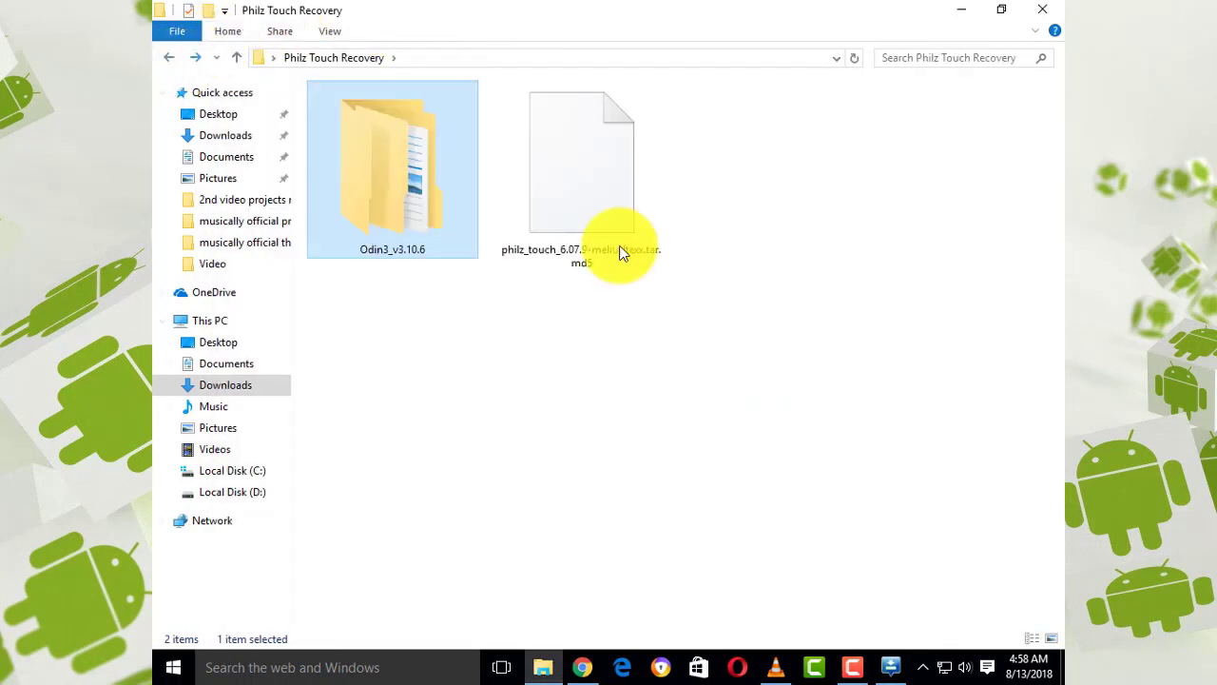
click(719, 333)
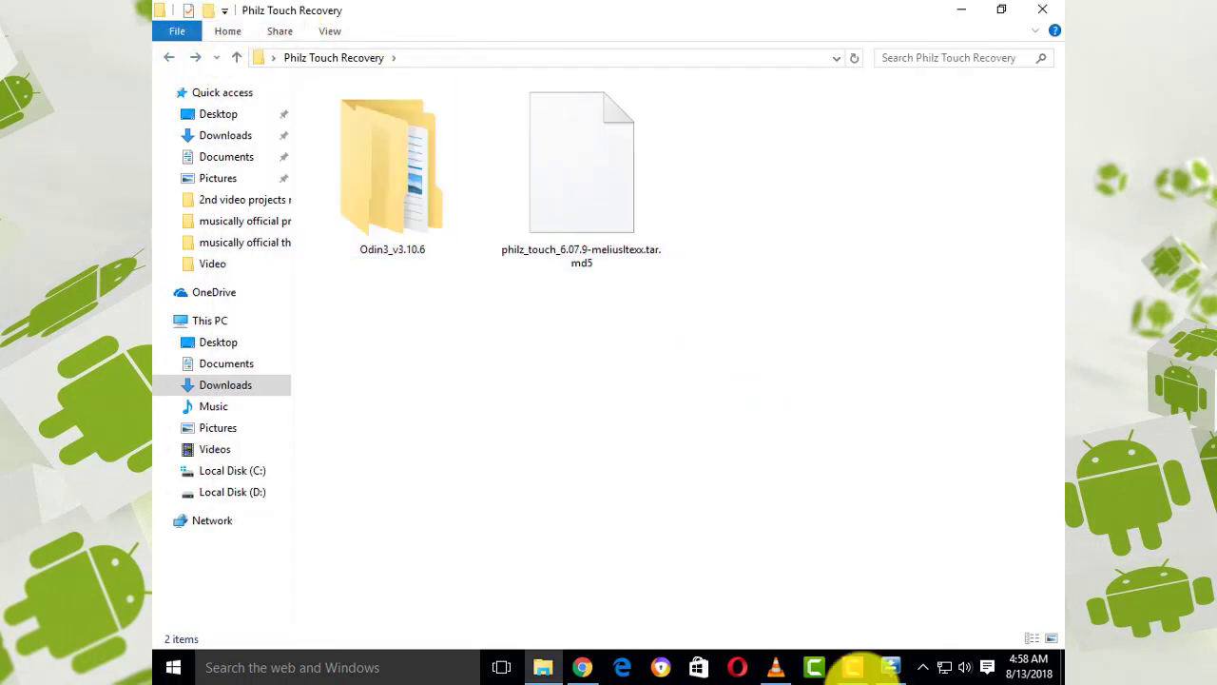
click(884, 668)
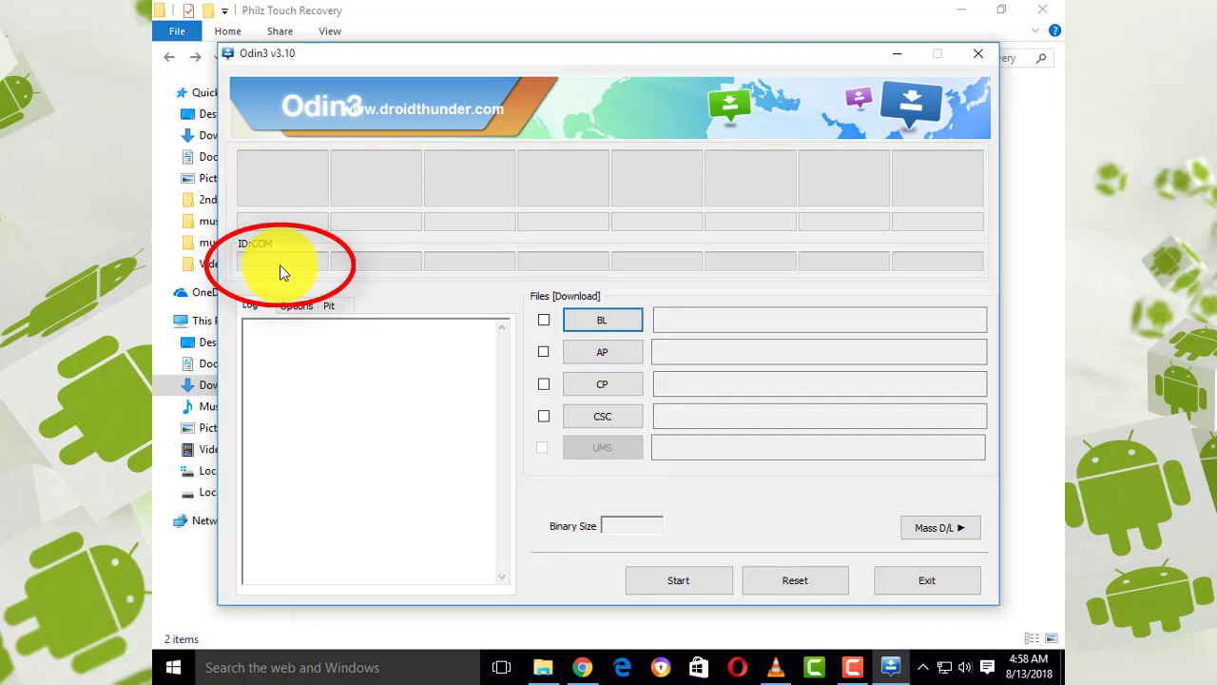
Connect the Galaxy Mega in download mode until Odin3 shows 0:[COM6] and logs Added.
click(852, 666)
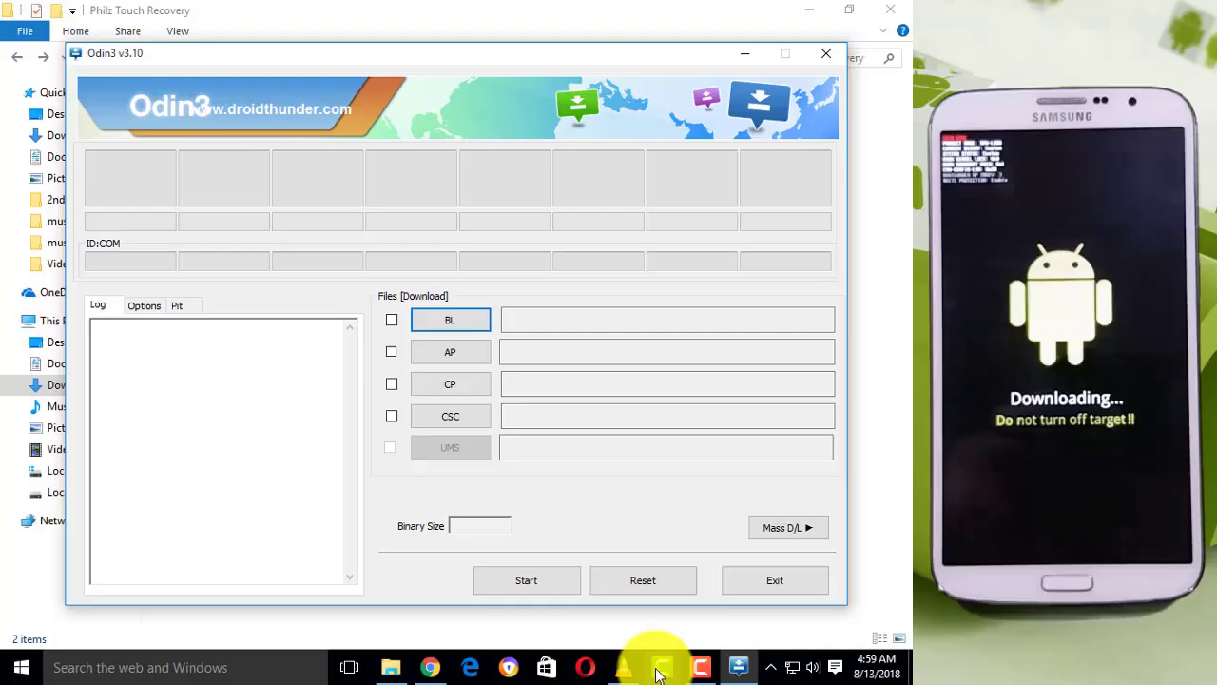
click(699, 668)
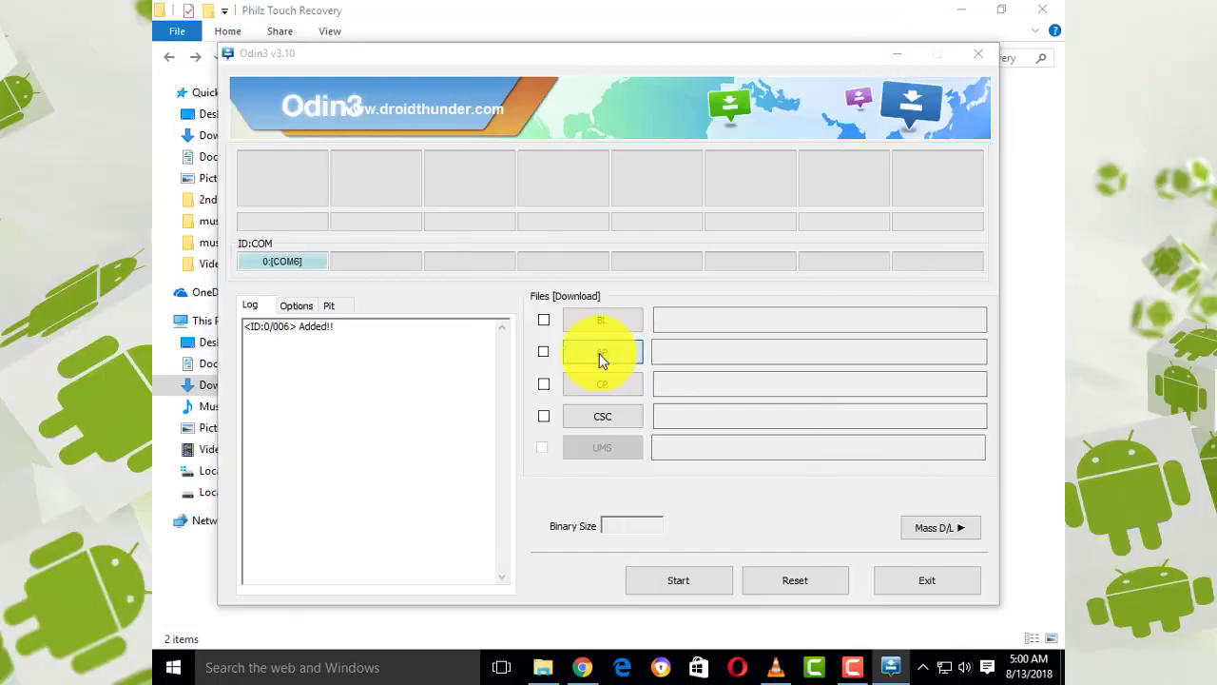
Load philz_touch_6.07.9-meliusltexx.tar.md5 from Desktop > Philz Touch Recovery into the AP slot.
click(597, 353)
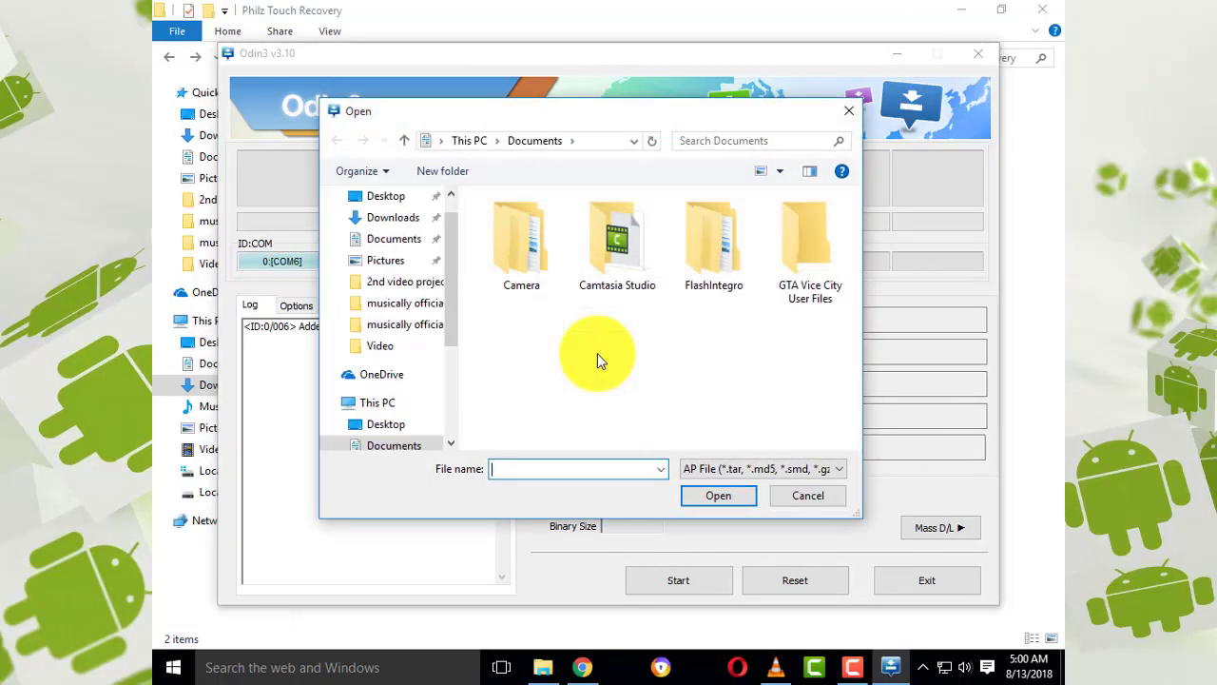
click(403, 208)
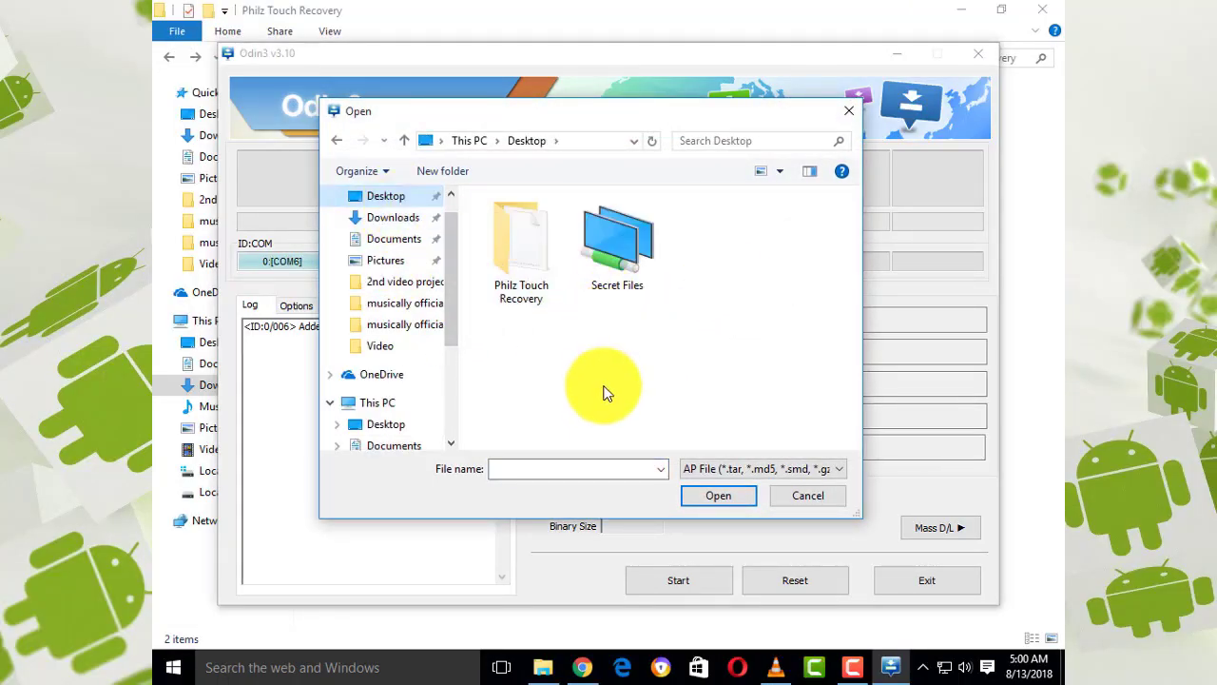
double_click(521, 268)
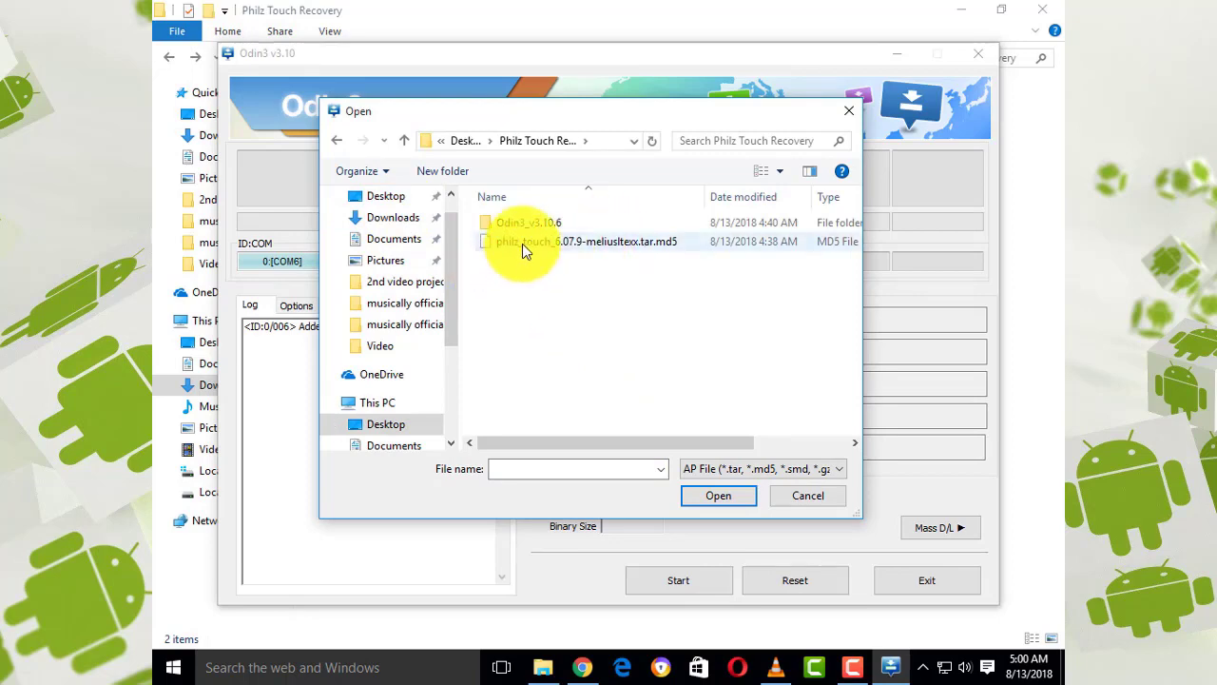
click(522, 244)
click(716, 495)
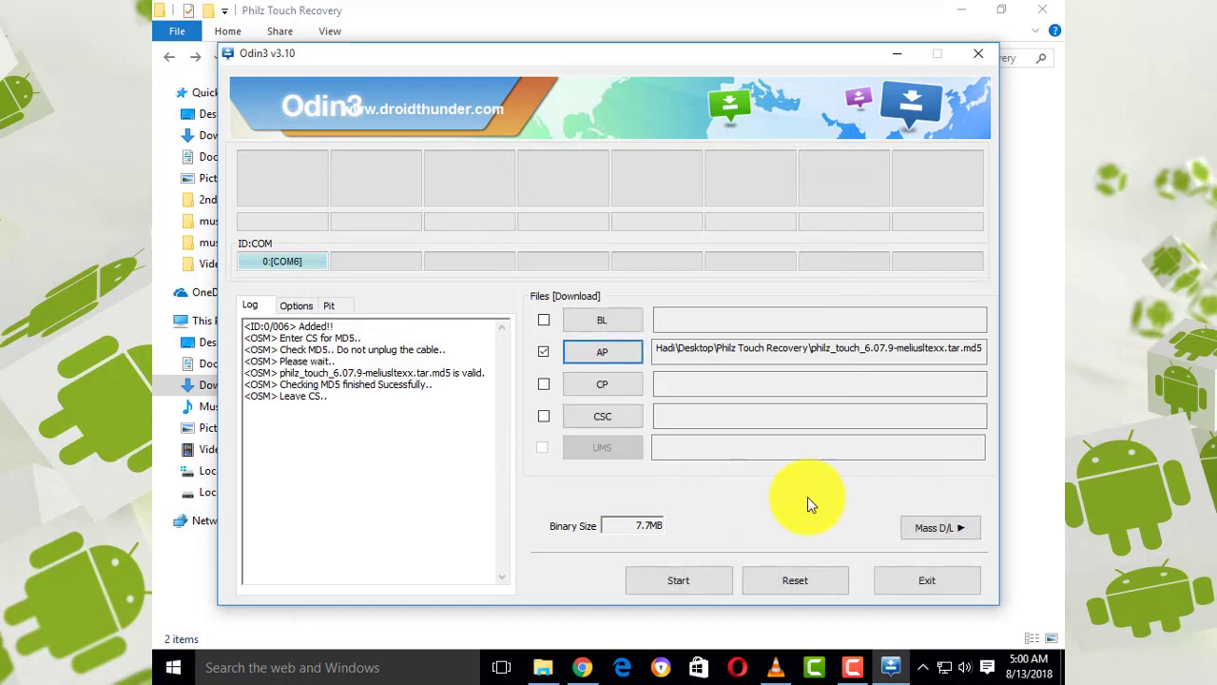
click(665, 581)
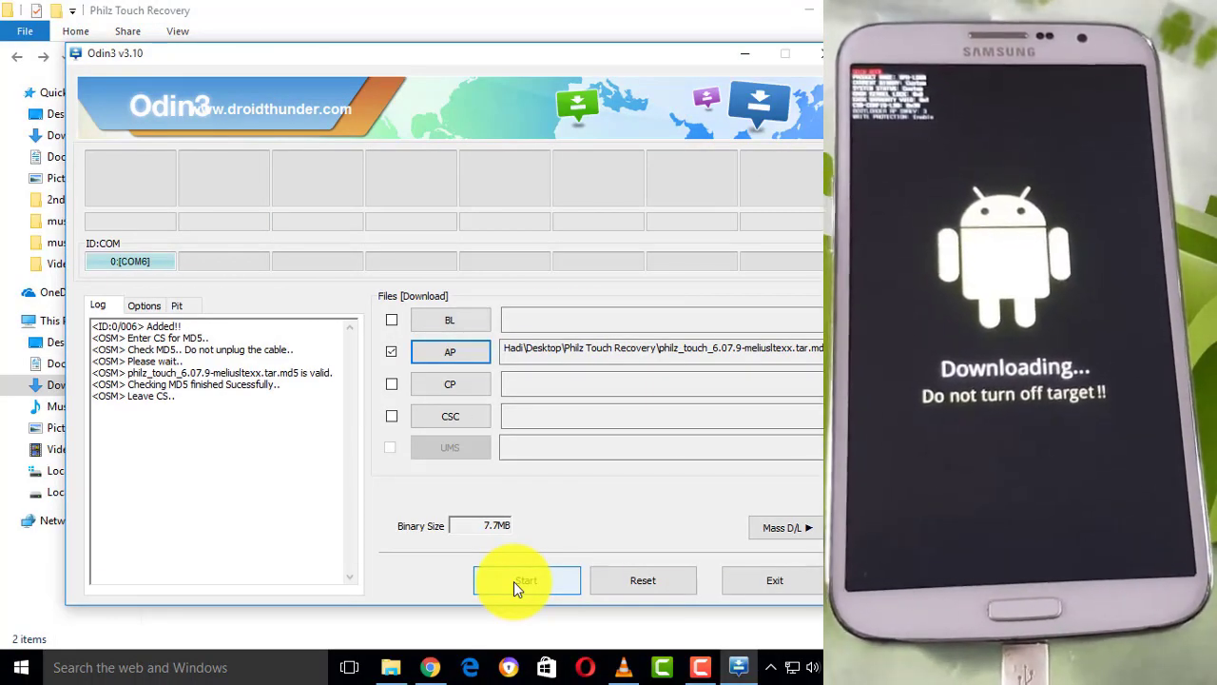
Start the Odin3 flash so recovery.img is written to the Galaxy Mega.
click(513, 581)
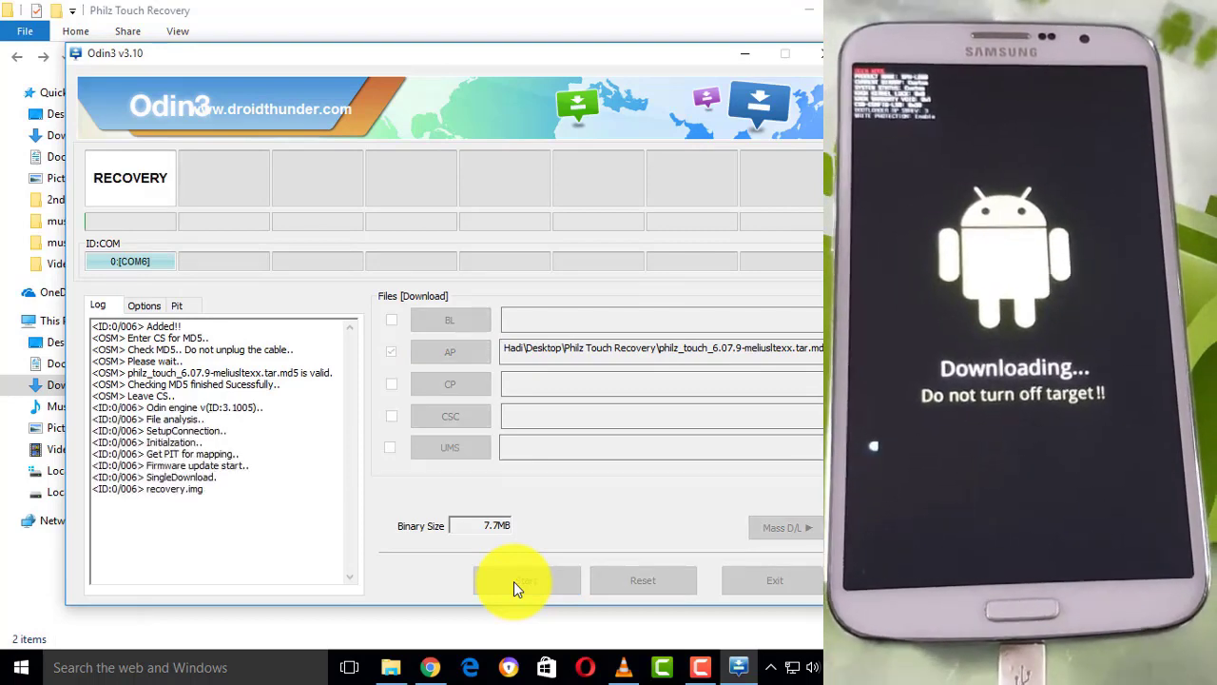